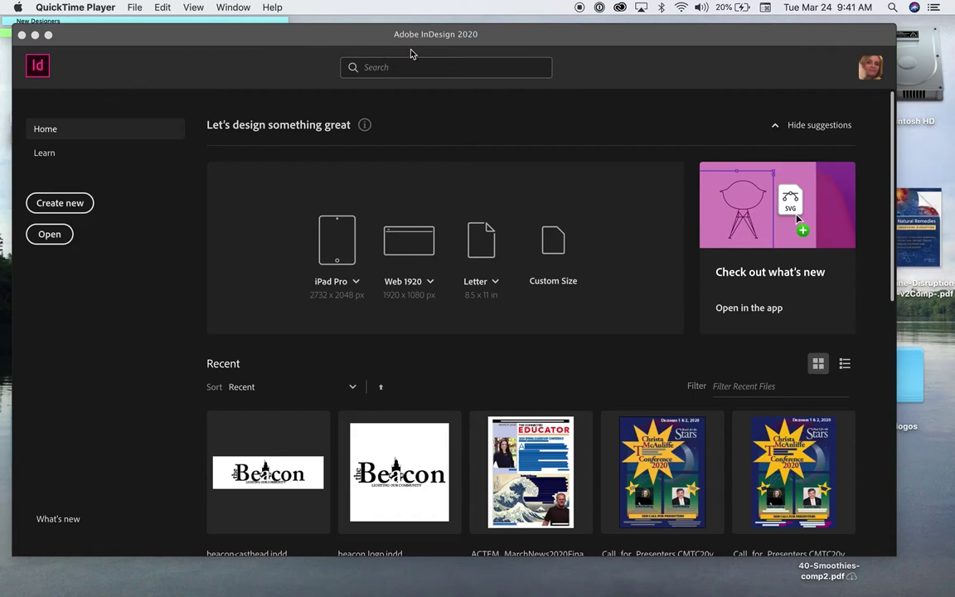
Bring InDesign forward, enlarge its Home screen window and scroll through the recent files.
left_click(891, 553)
scroll(891, 553, "down", 10)
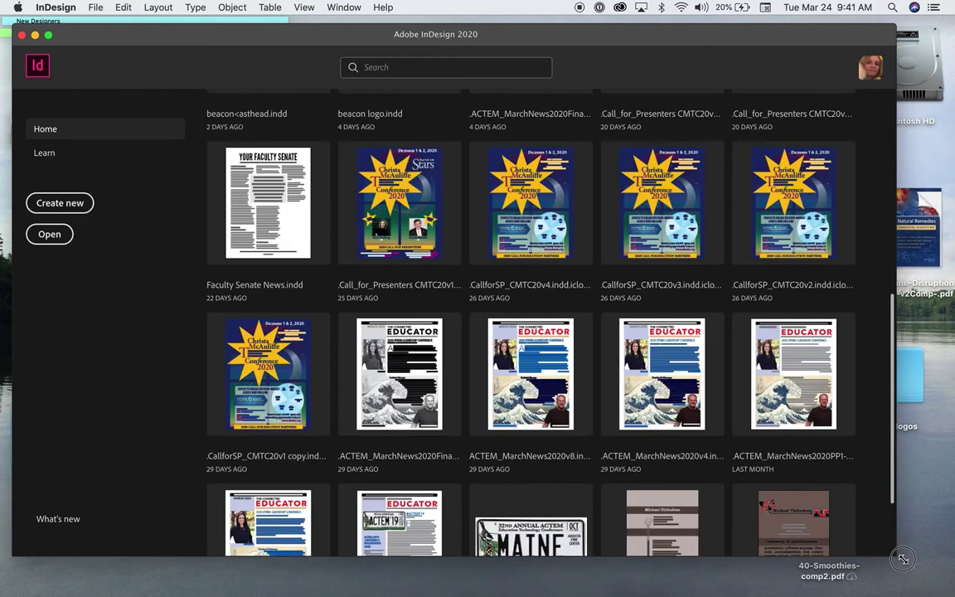
left_click_drag(902, 559, 934, 585)
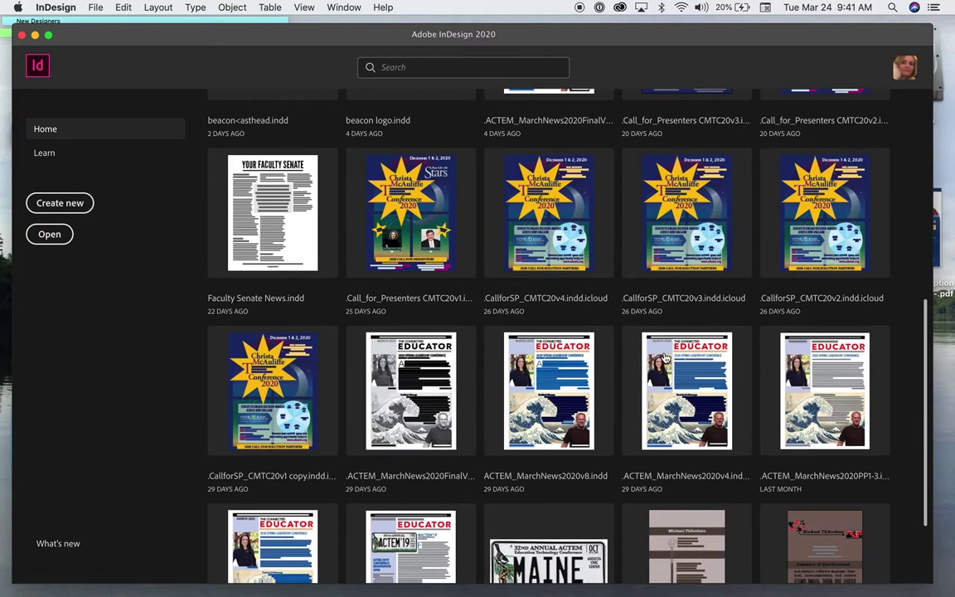
scroll(663, 356, "up", 5)
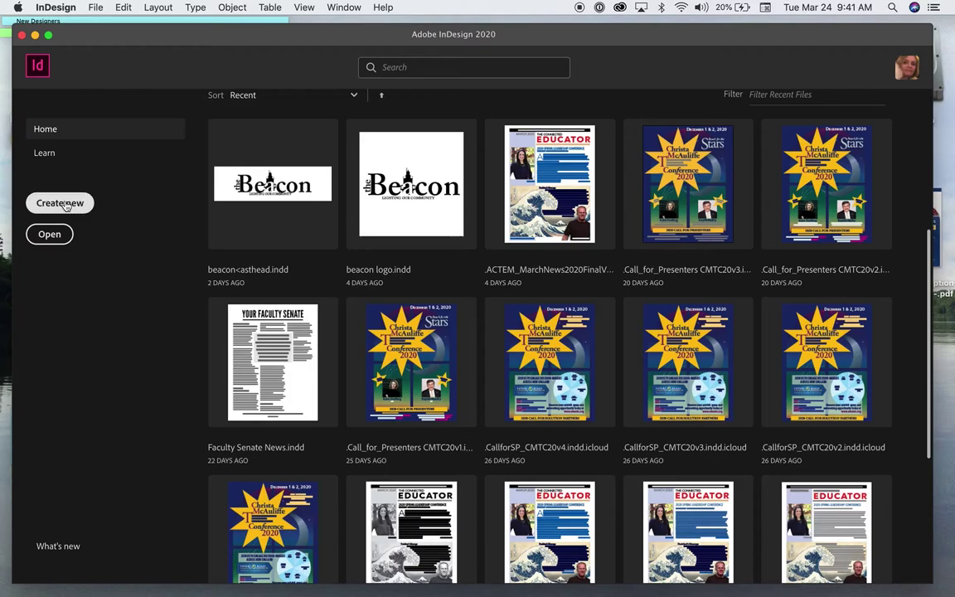
Start a new 11 x 17 in document in inches named Ace_Midterm.
left_click(67, 206)
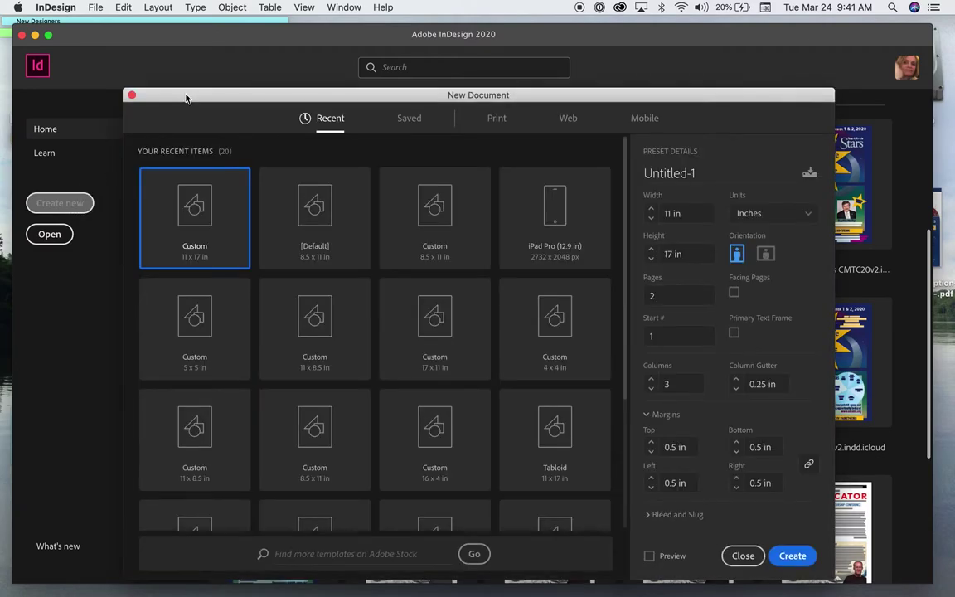
left_click_drag(186, 99, 167, 42)
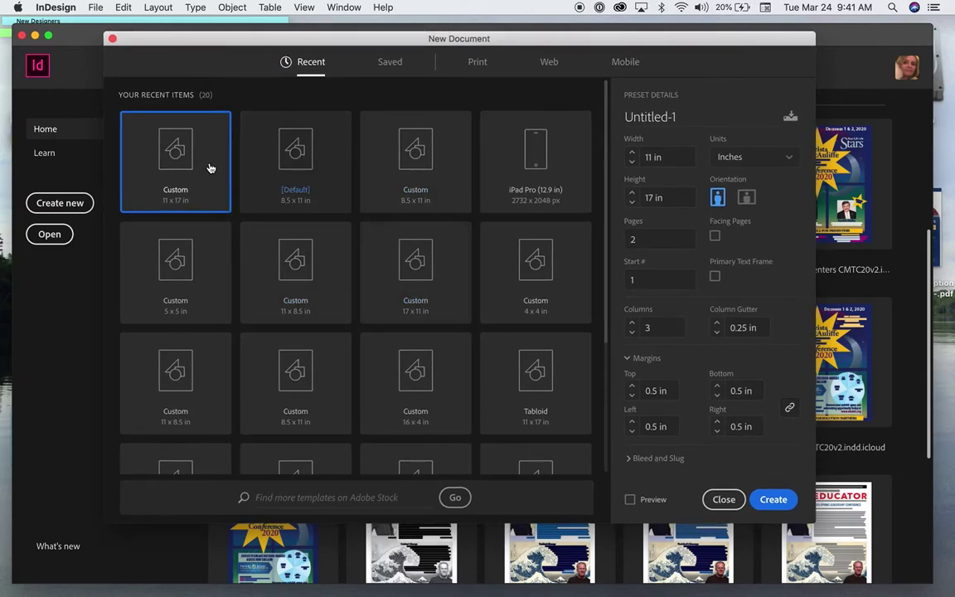
left_click(642, 159)
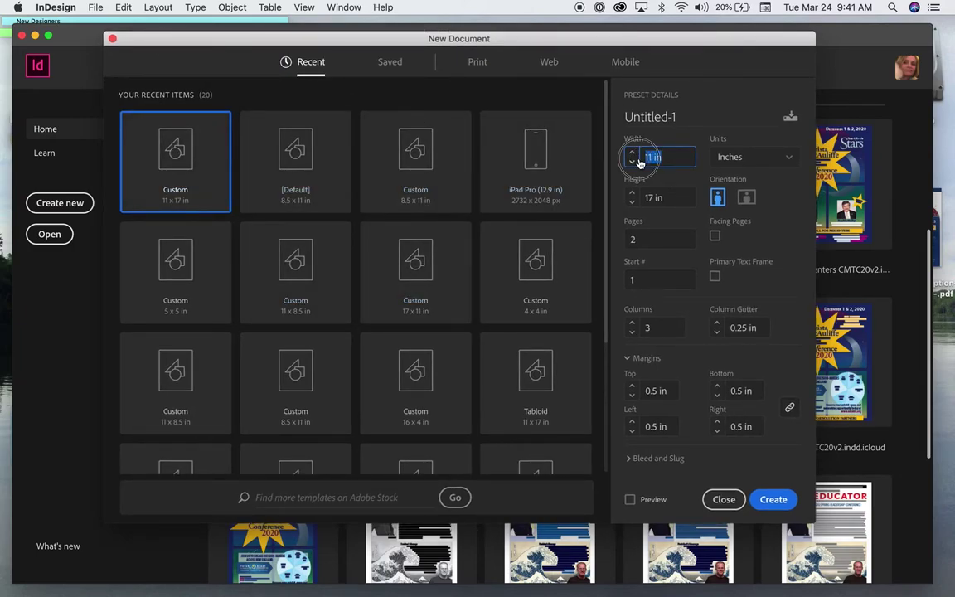
left_click(639, 201)
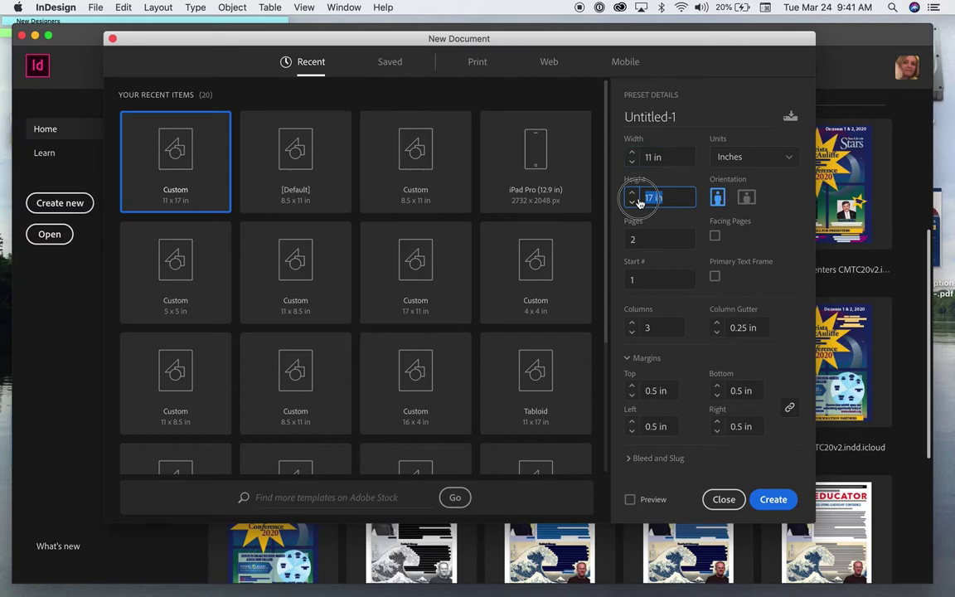
left_click(754, 157)
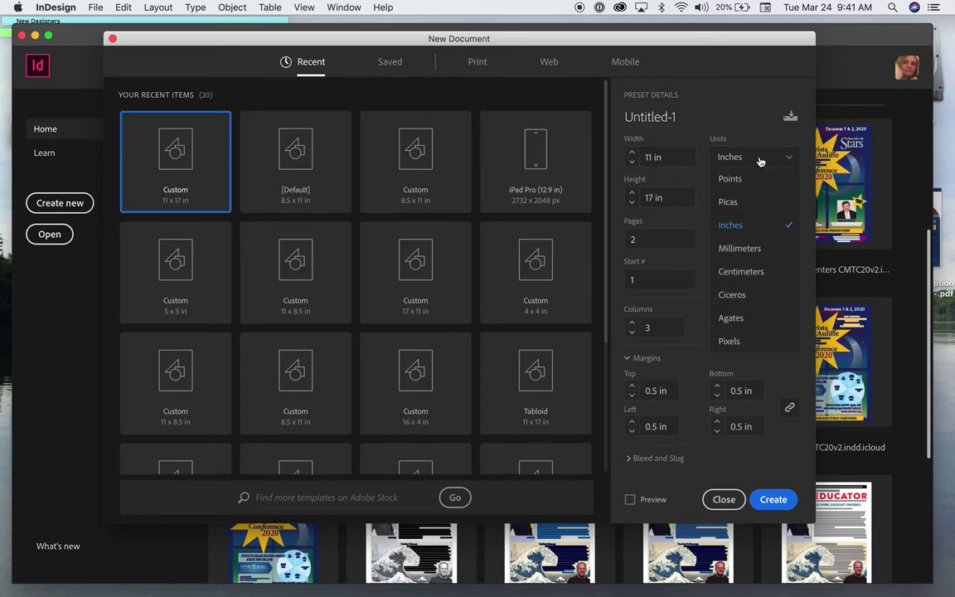
left_click(736, 226)
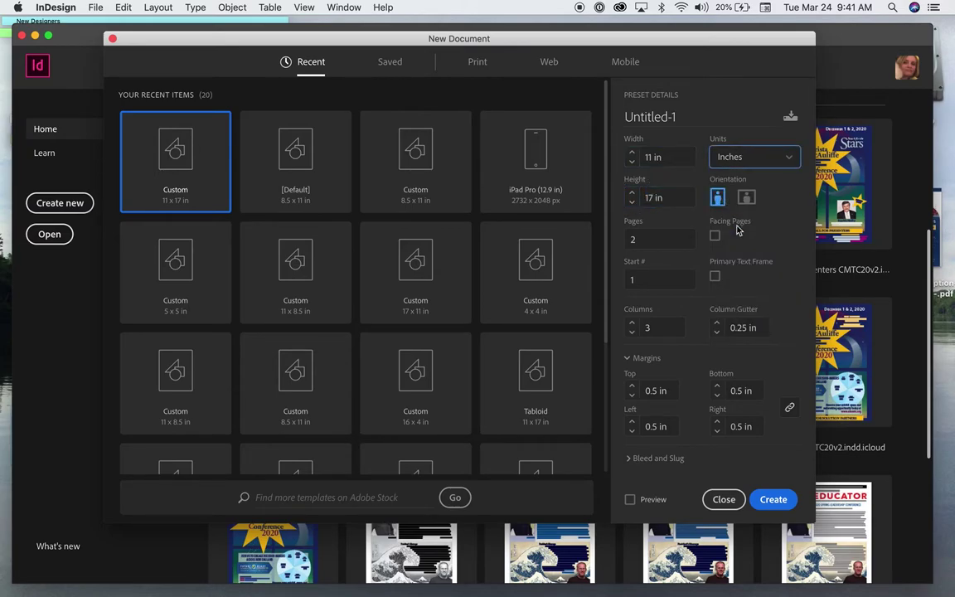
left_click(687, 115)
left_click_drag(687, 115, 617, 116)
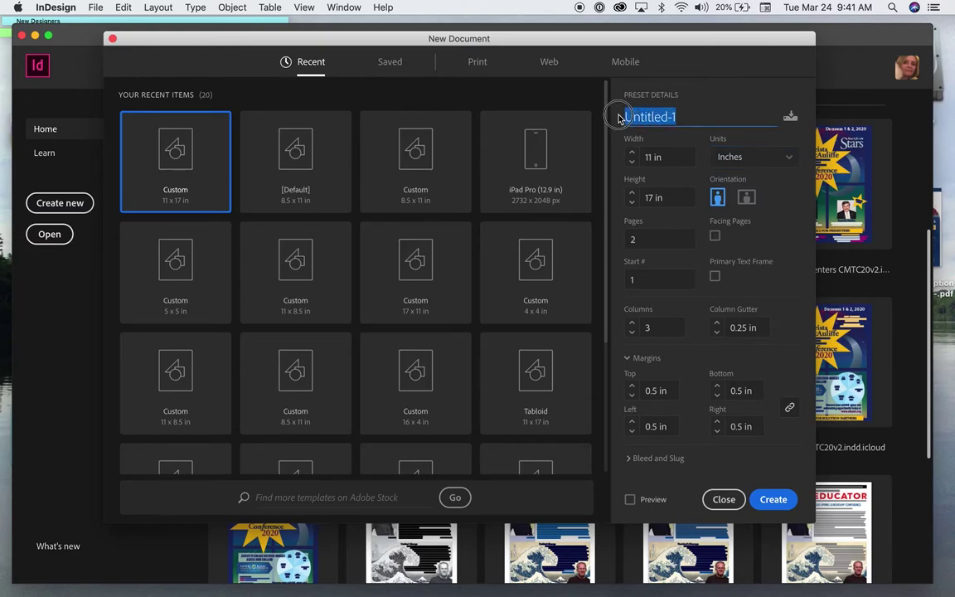
type("Ace_Midterm")
left_click_drag(713, 115, 622, 117)
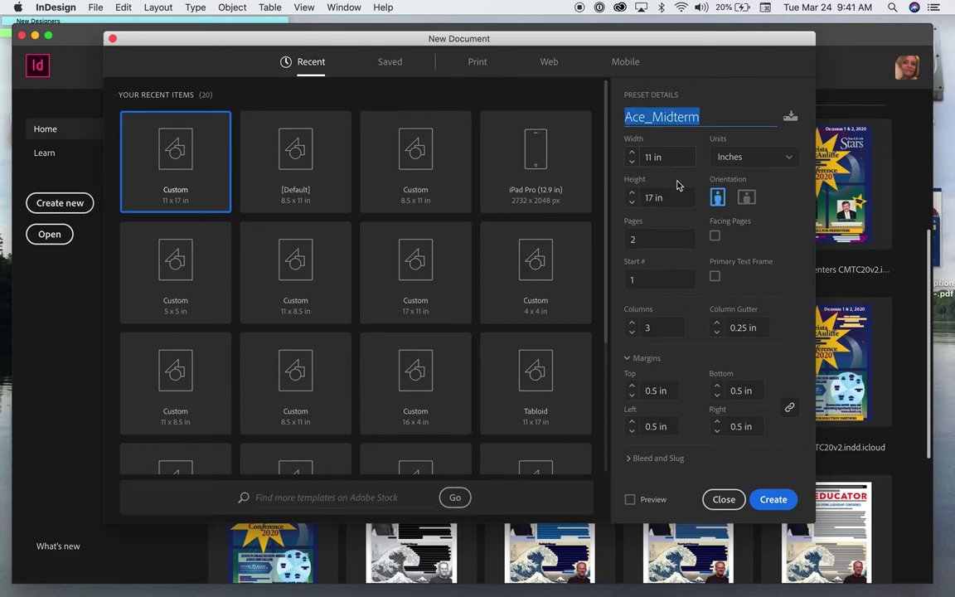
Set 2 pages without facing pages, 3 columns, 0.25 in gutter and 0.5 in margins, then create it.
left_click(625, 240)
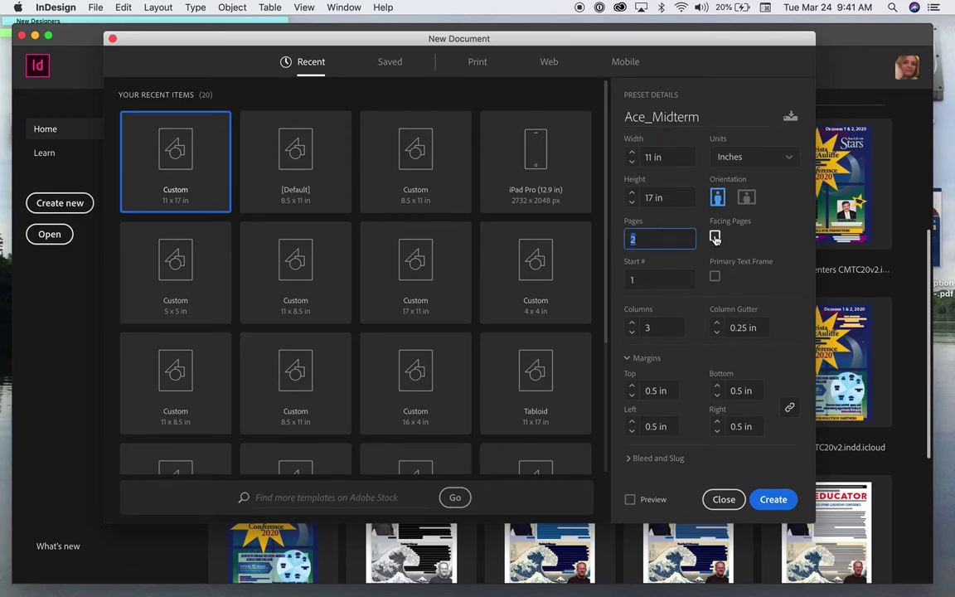
left_click(715, 237)
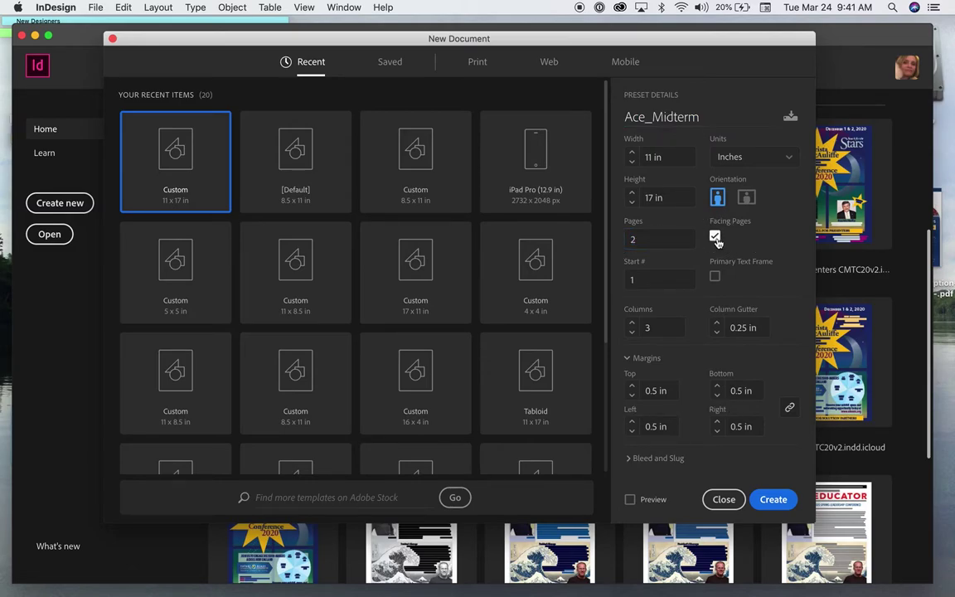
left_click(715, 237)
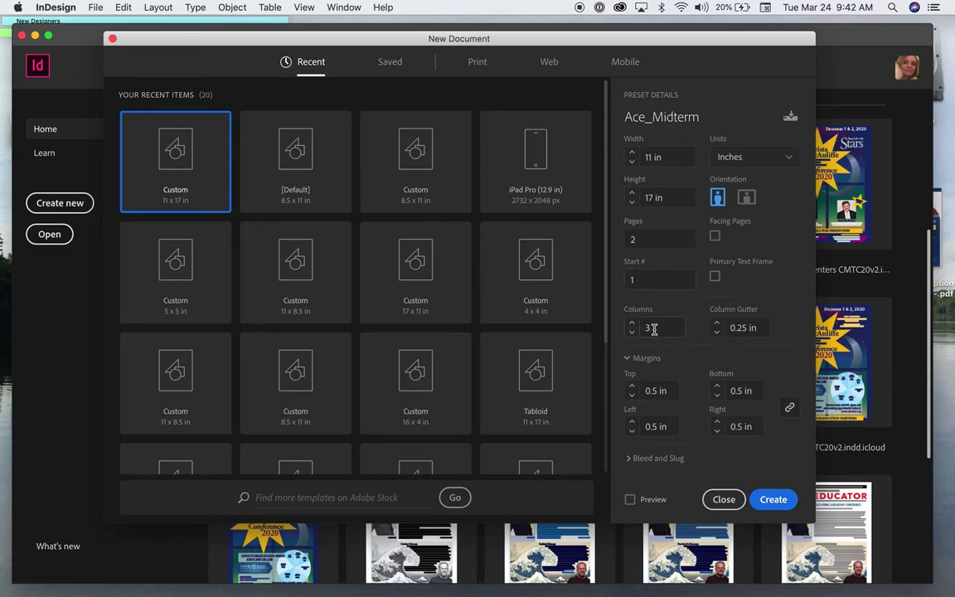
left_click_drag(654, 329, 641, 329)
left_click_drag(756, 328, 726, 329)
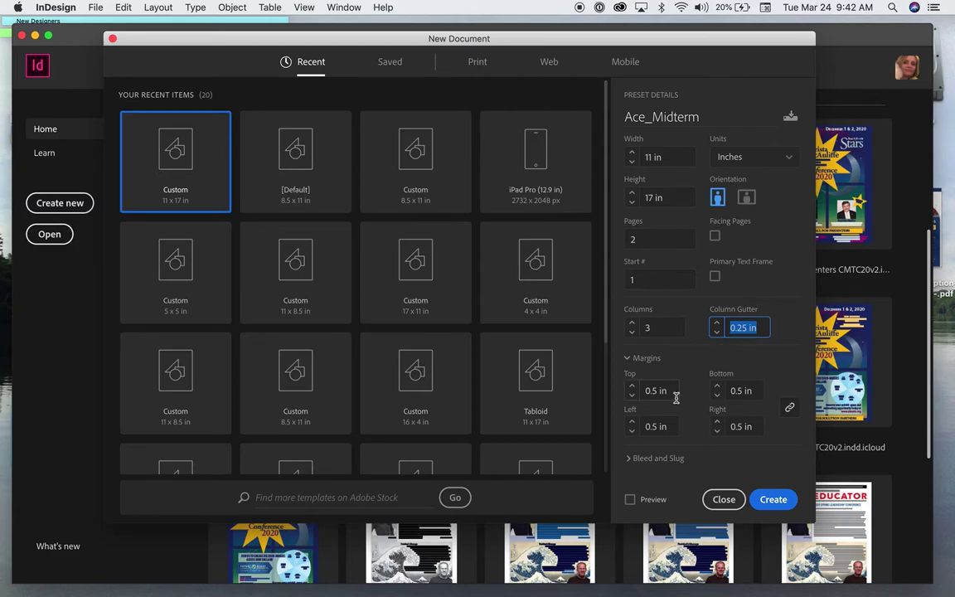
left_click_drag(671, 393, 641, 392)
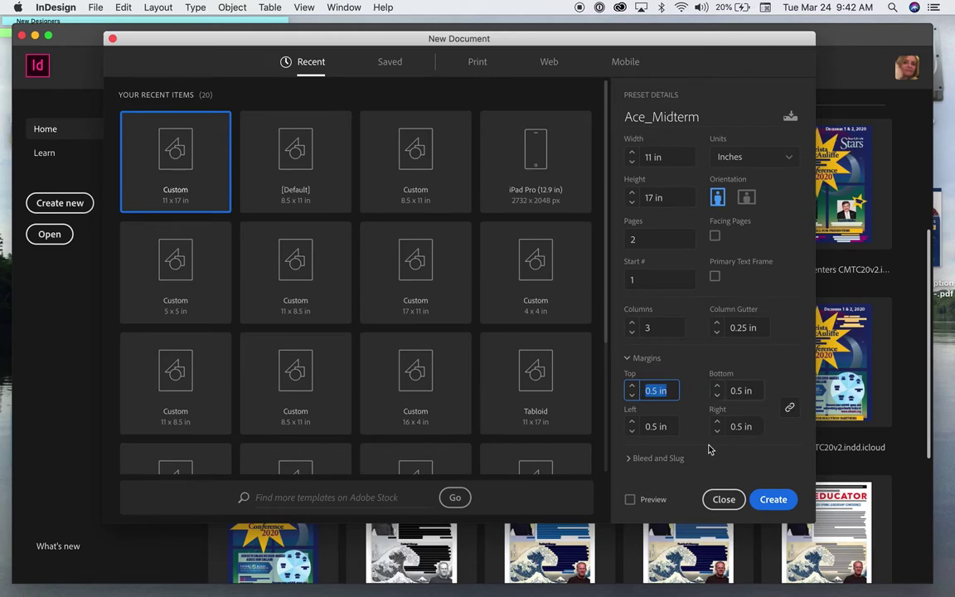
left_click(791, 407)
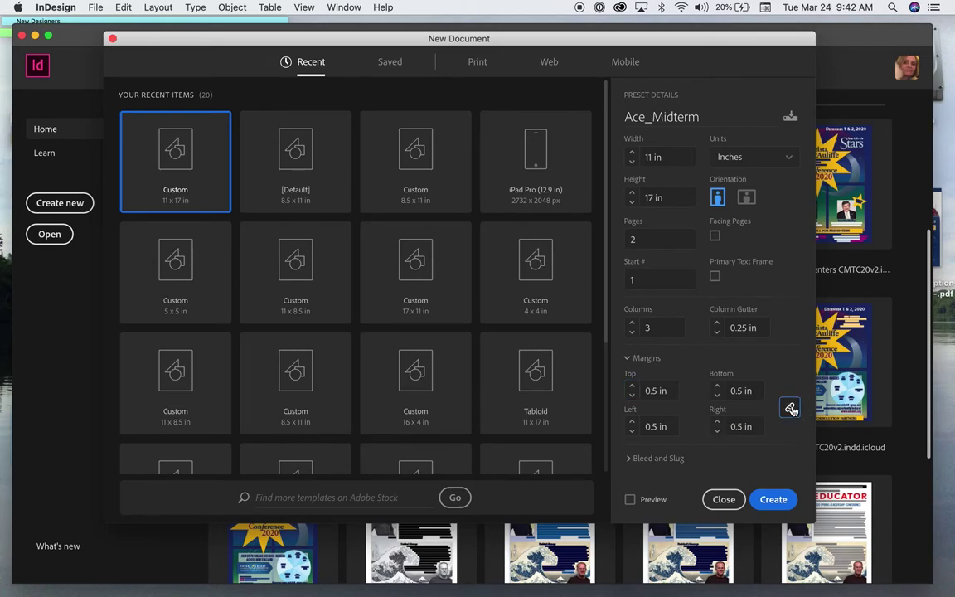
left_click(630, 500)
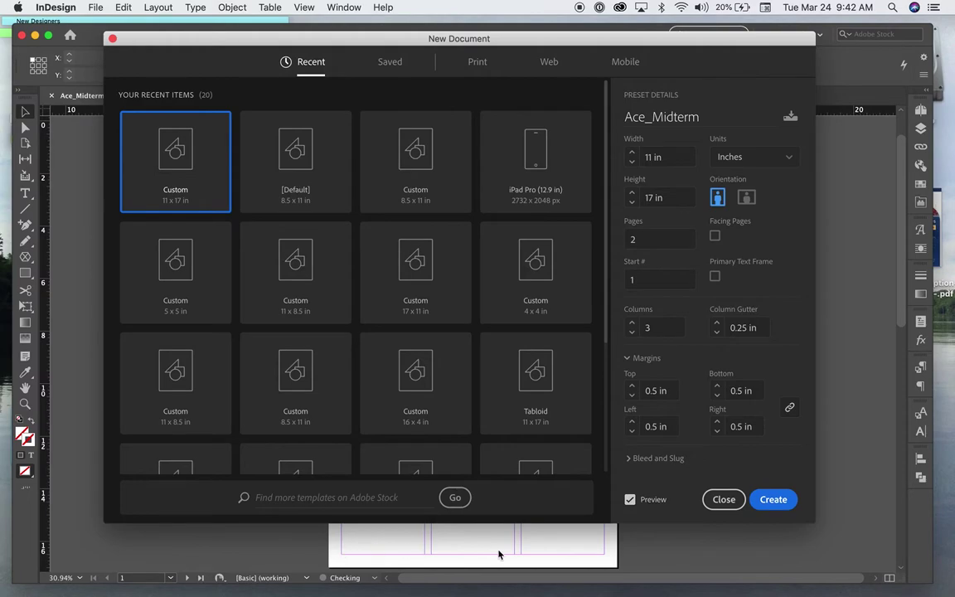
left_click(782, 502)
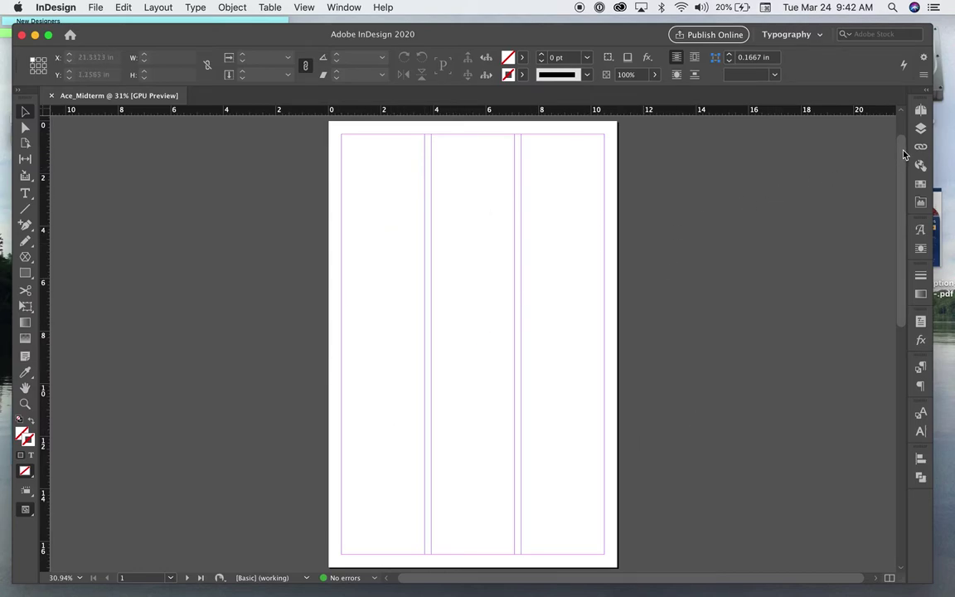
Drag a horizontal guide from the top ruler down to about 14 in on page 1.
left_click_drag(899, 149, 869, 168)
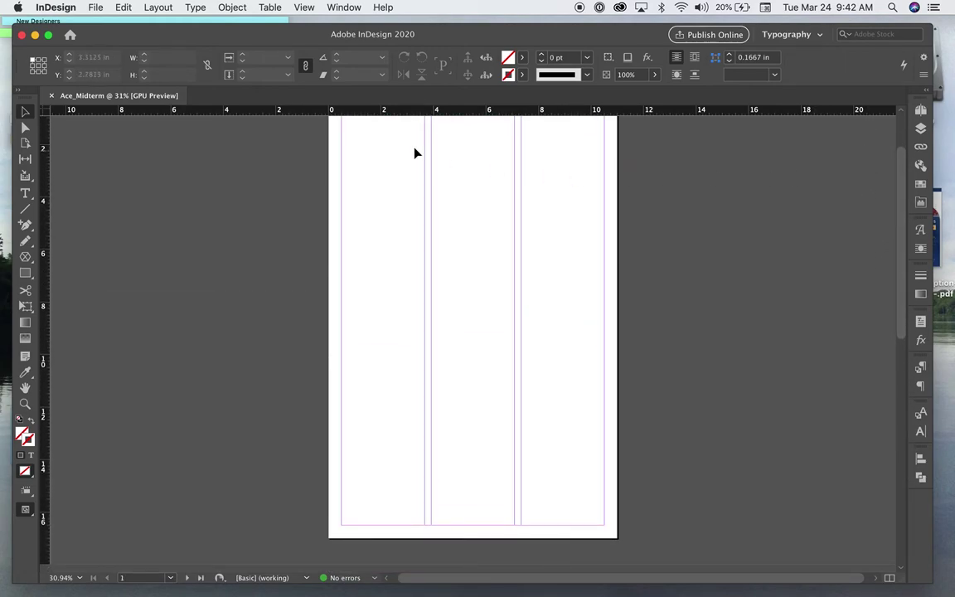
left_click(313, 114)
left_click_drag(312, 113, 357, 460)
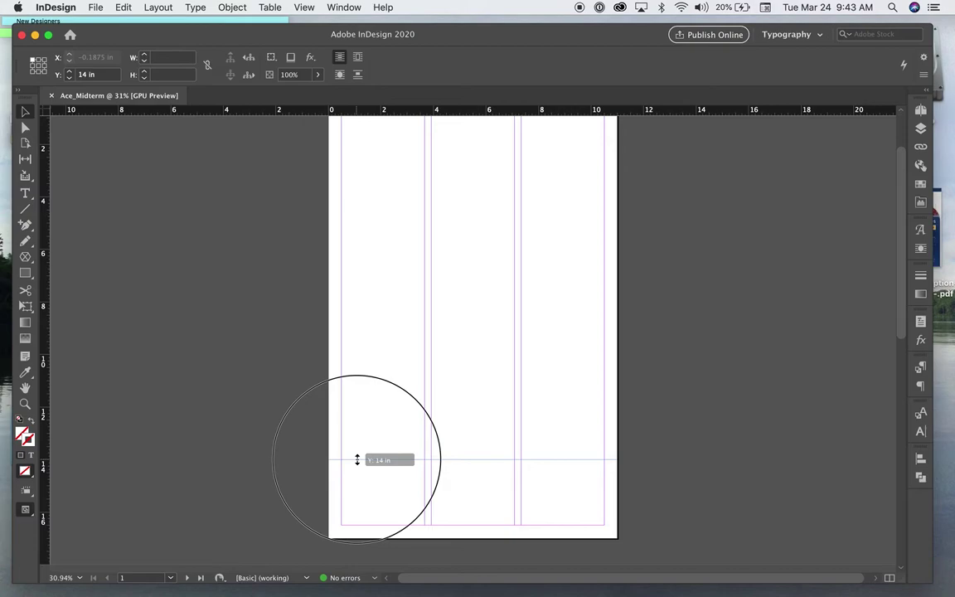
Move the horizontal guide from 14 in to exactly 13.5 in, zooming in for precision.
left_click_drag(358, 460, 357, 447)
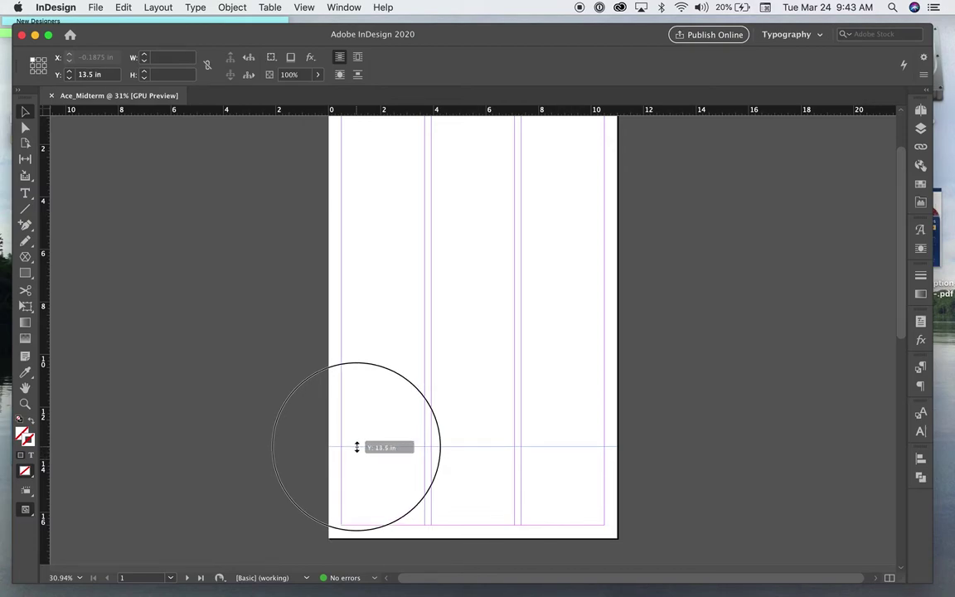
left_click_drag(357, 447, 356, 449)
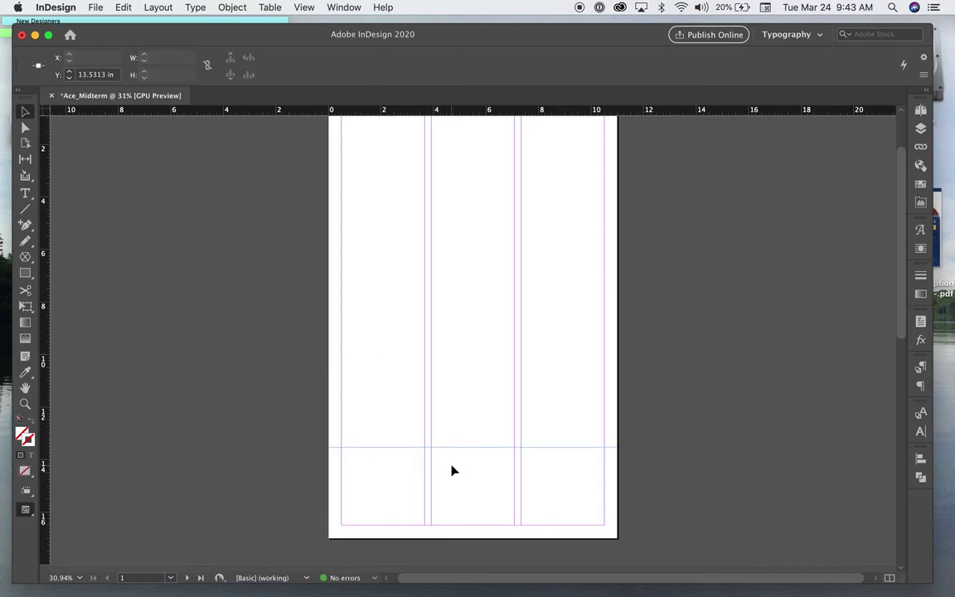
left_click(25, 404)
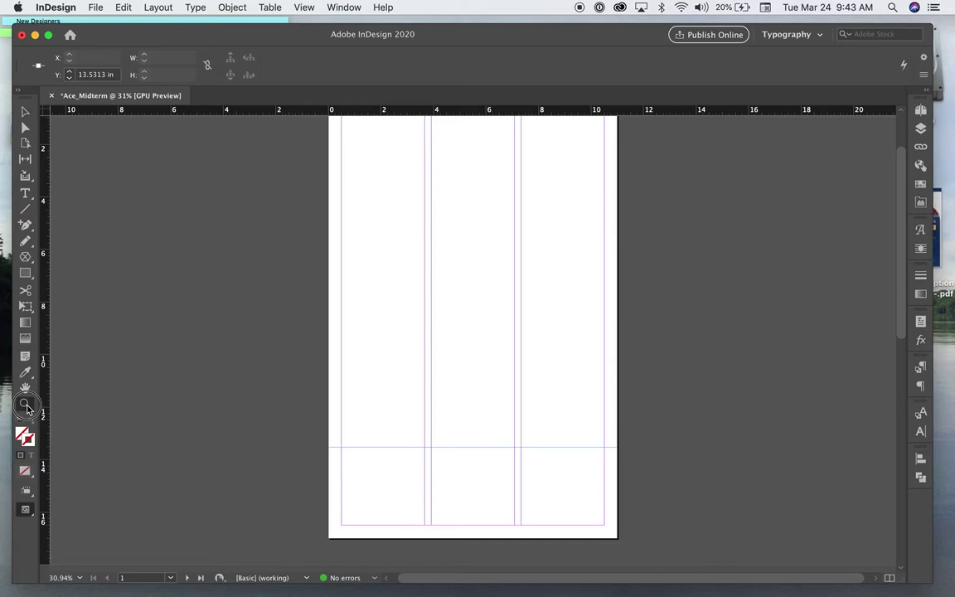
left_click_drag(311, 411, 450, 529)
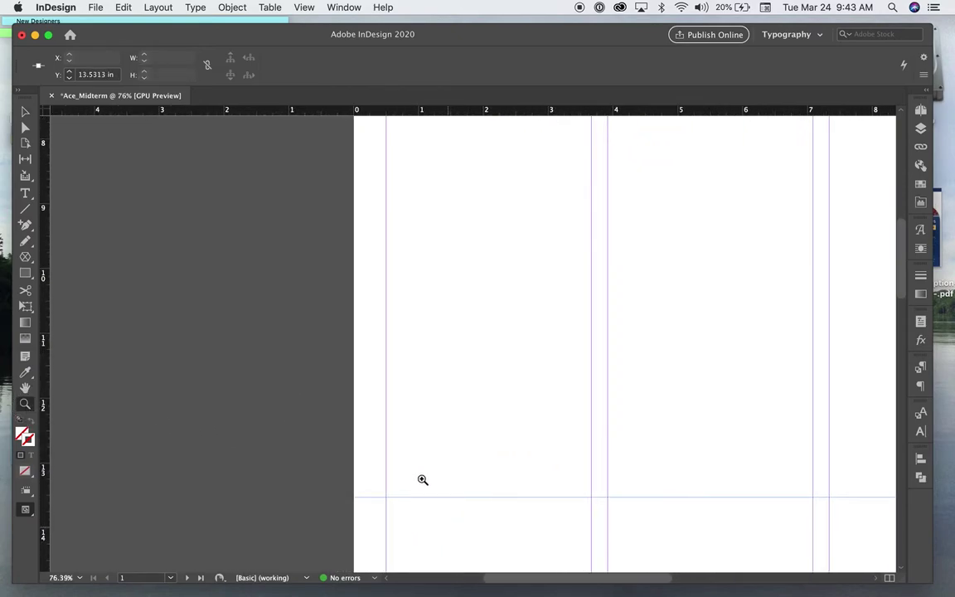
left_click(25, 111)
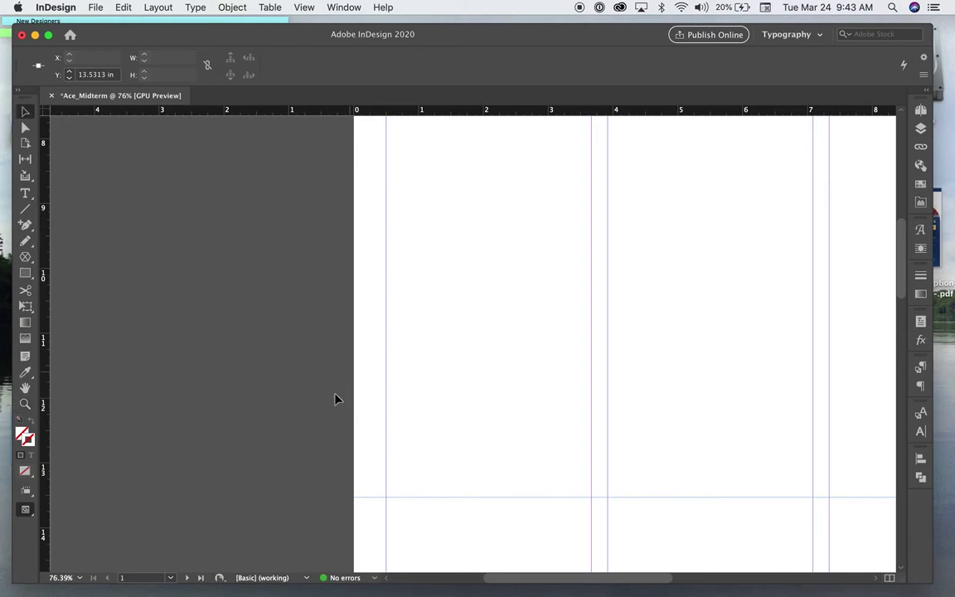
left_click_drag(374, 497, 374, 496)
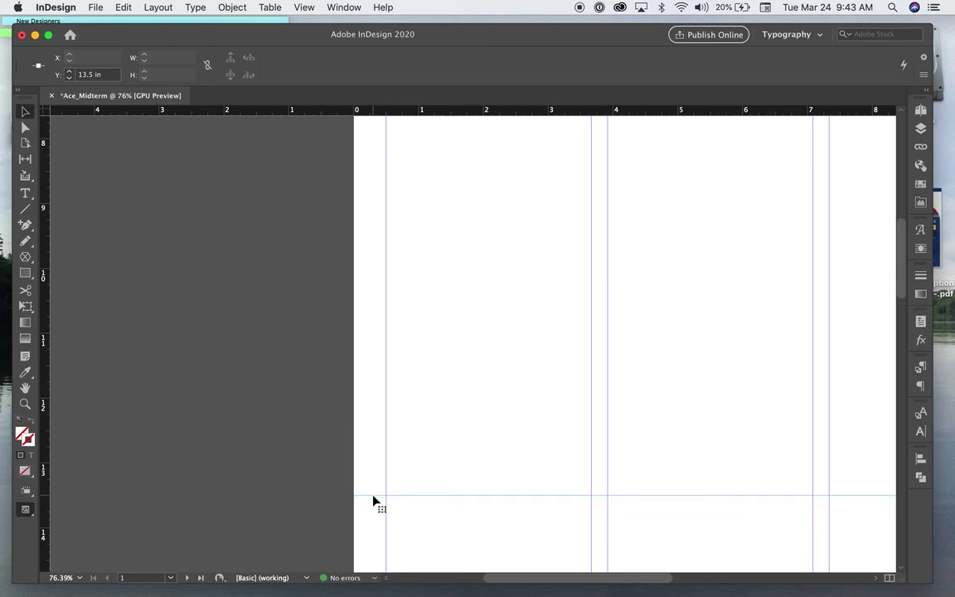
Zoom back out to the whole page and lower the InDesign window to reveal the desktop.
left_click(24, 404)
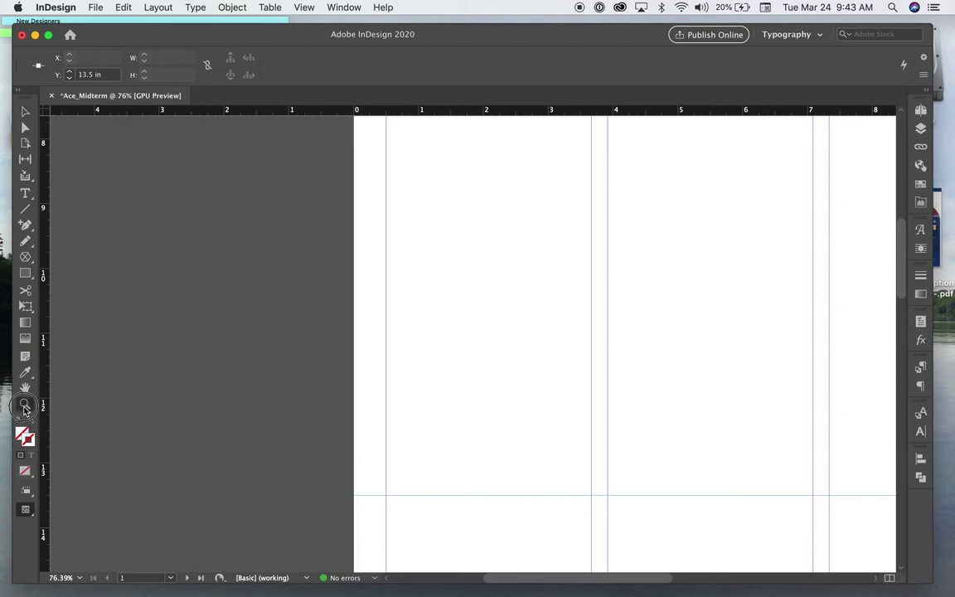
left_click_drag(462, 479, 317, 301)
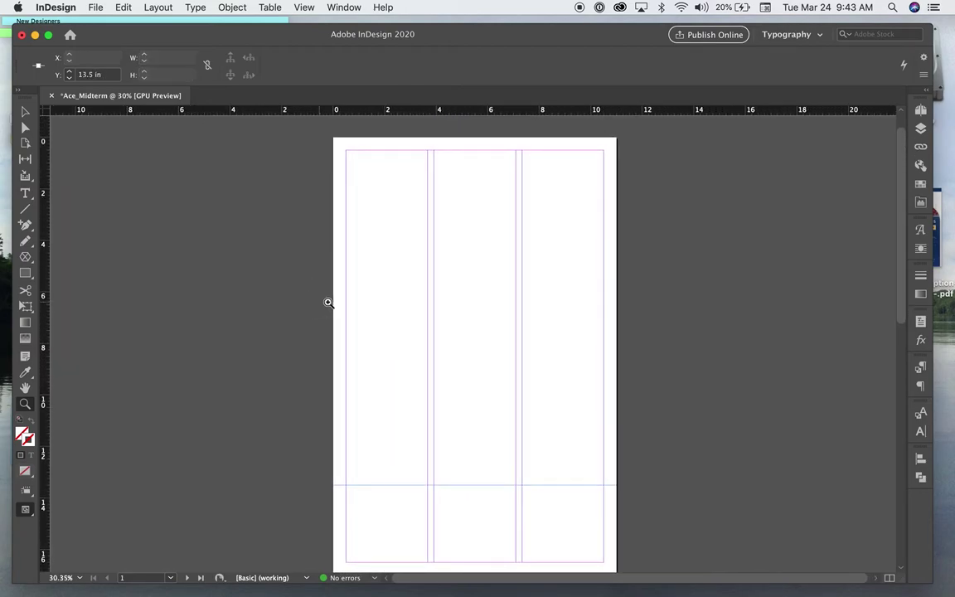
left_click_drag(272, 34, 272, 101)
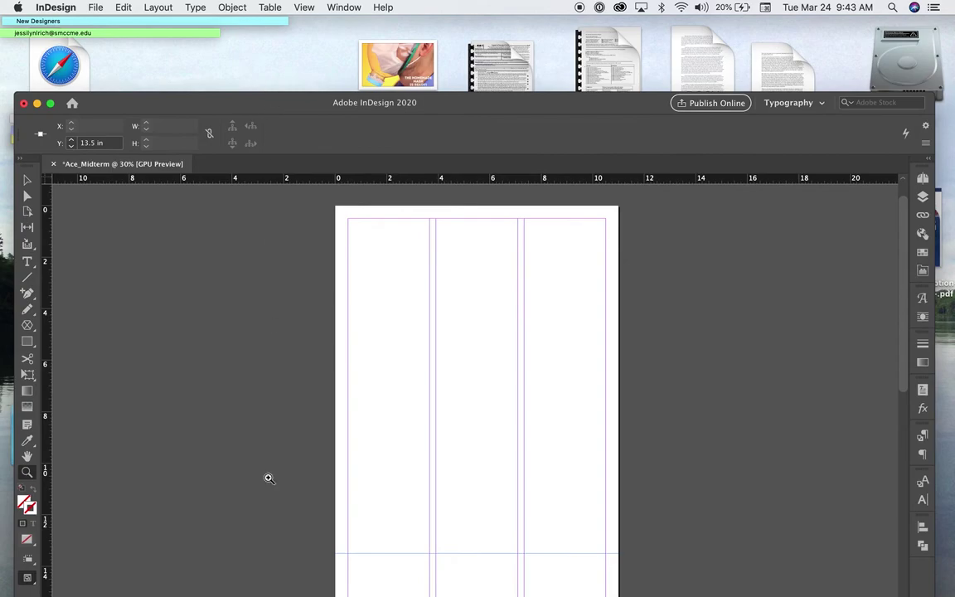
Bring Chrome forward and switch from Google Drive to the Google Slides tab.
mouse_move(366, 590)
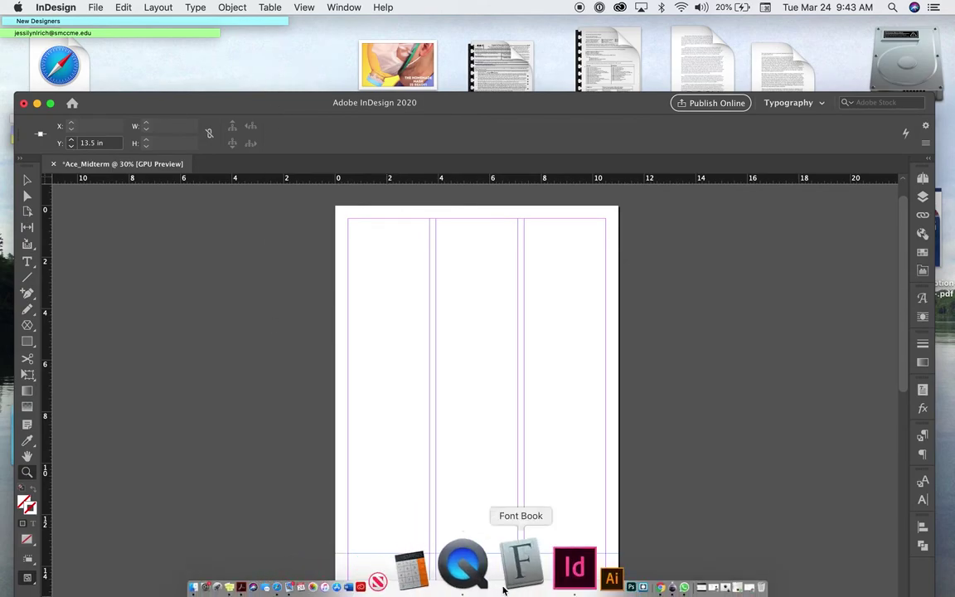
left_click(571, 590)
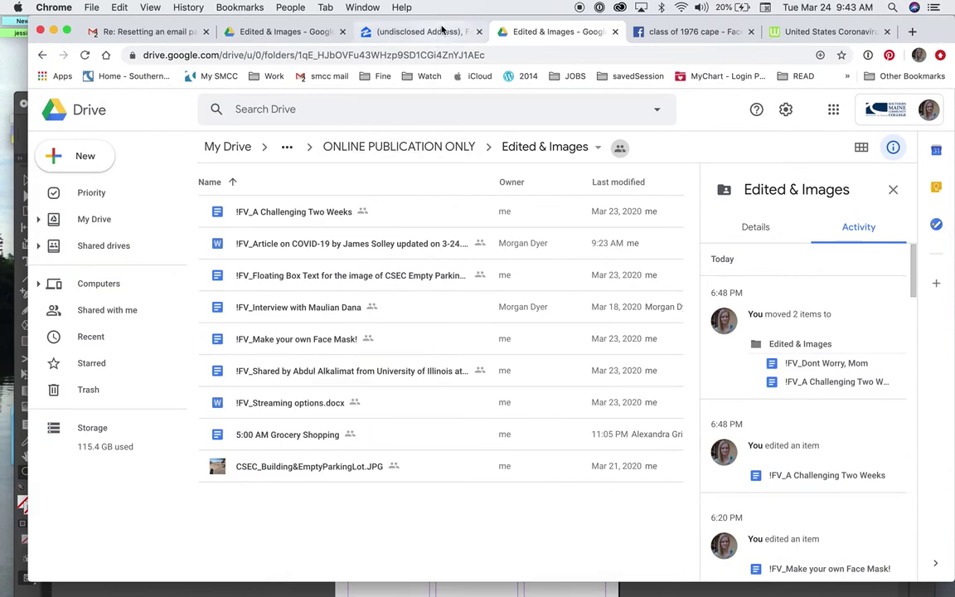
left_click(125, 32)
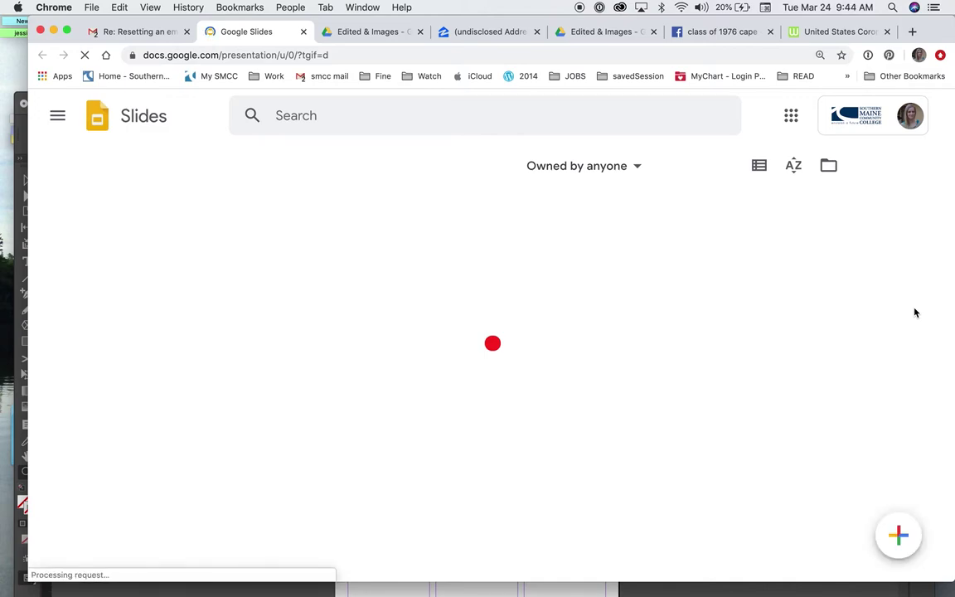
Open the CNMS 111 Mid Term deck at slide 7, Create a Masthead, then return to InDesign.
left_click(209, 264)
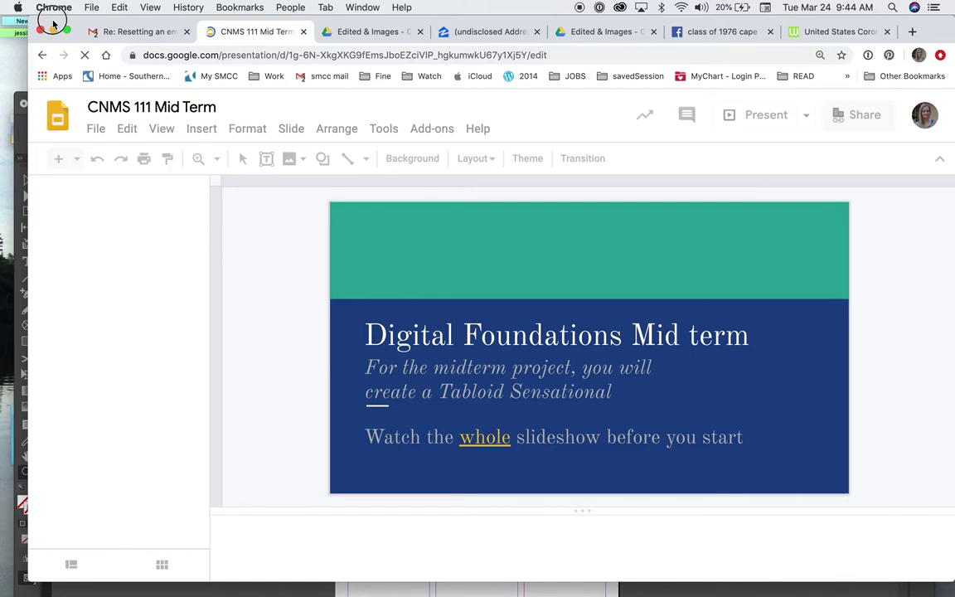
left_click_drag(54, 24, 93, 22)
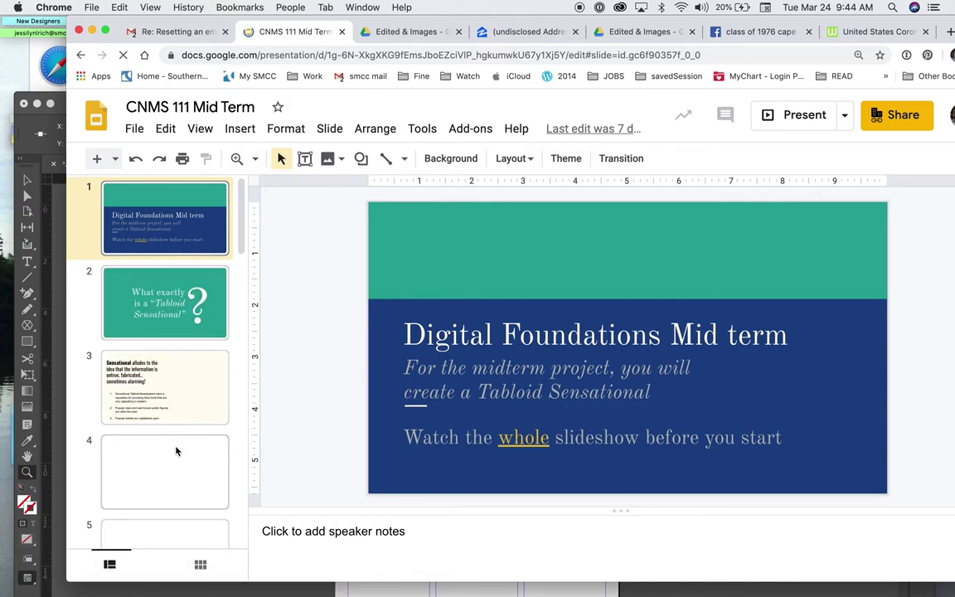
scroll(177, 450, "down", 2)
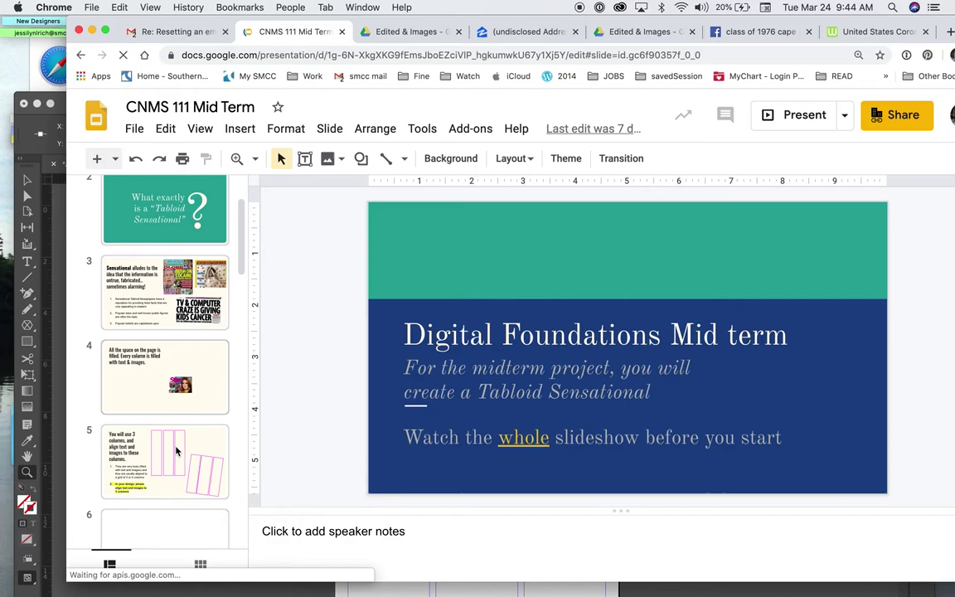
scroll(176, 450, "down", 3)
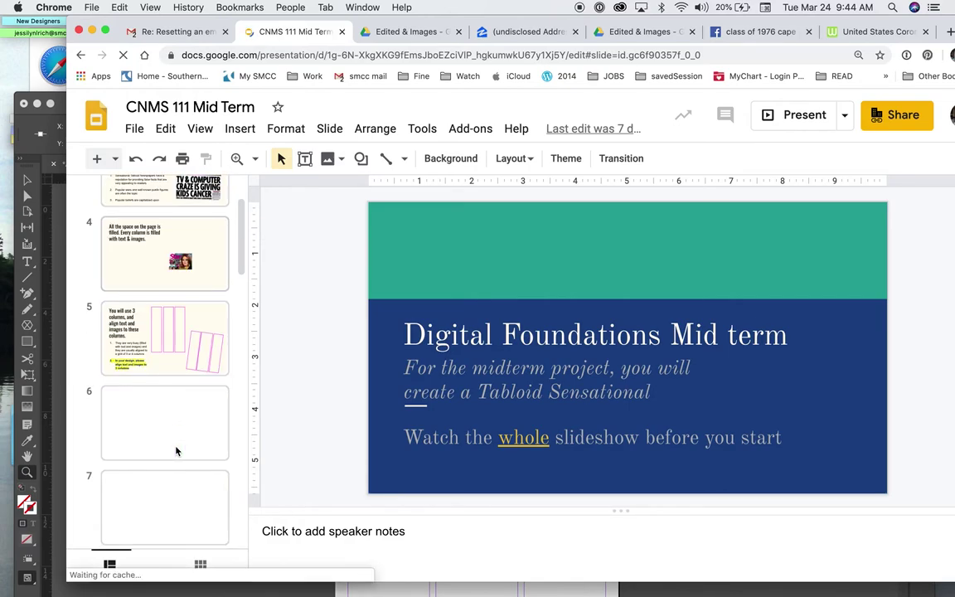
scroll(176, 450, "down", 3)
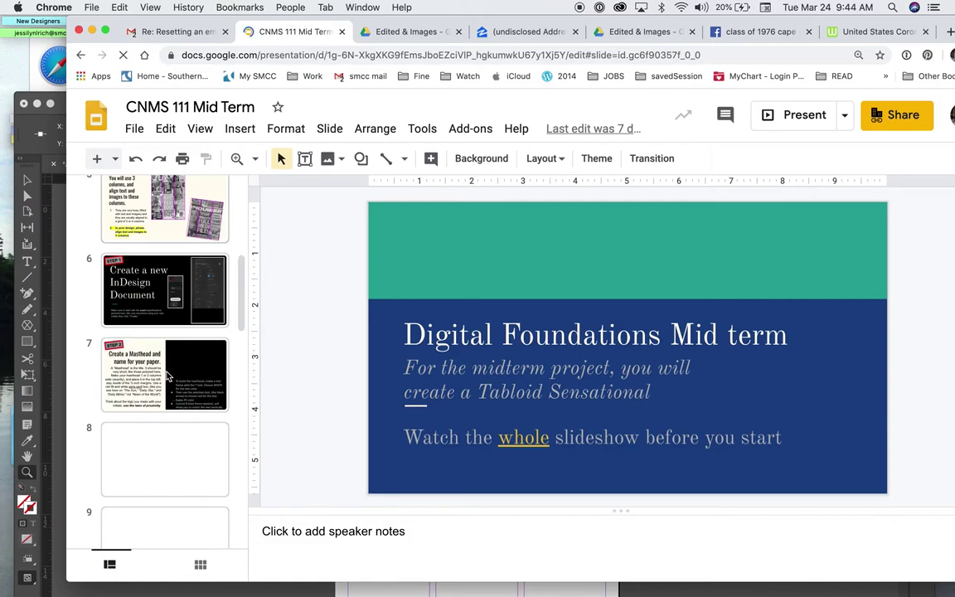
scroll(139, 370, "down", 1)
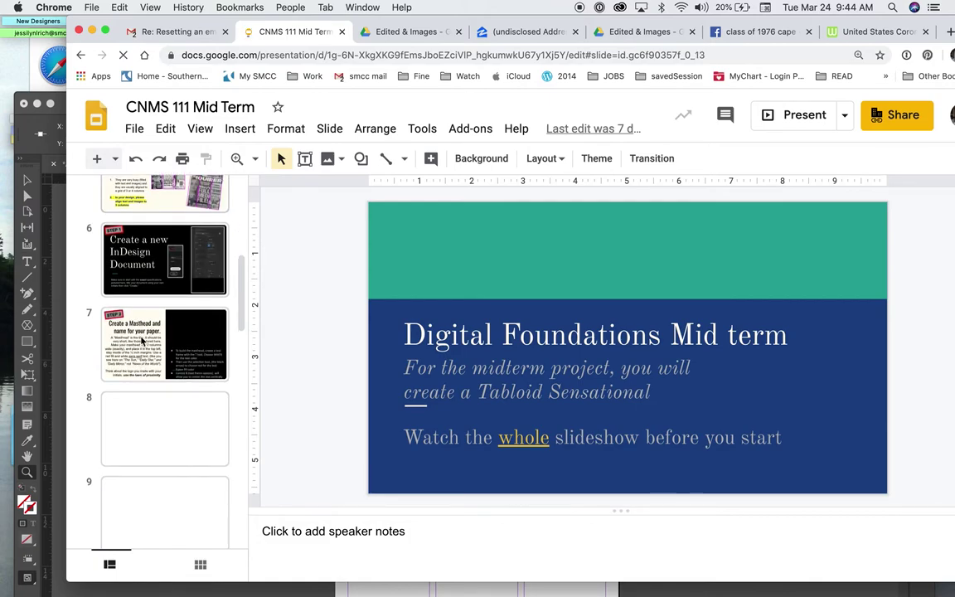
left_click(134, 340)
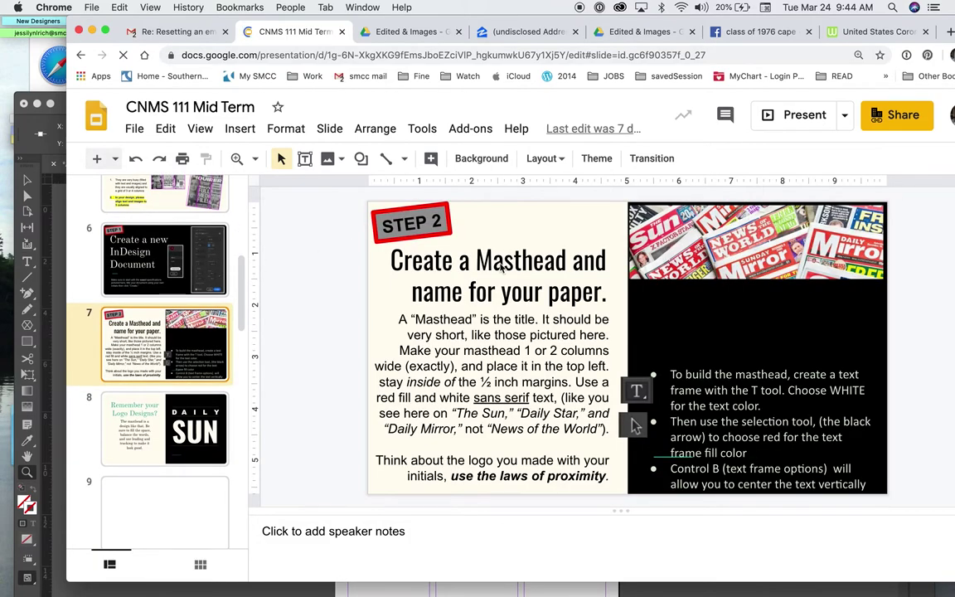
key("Up")
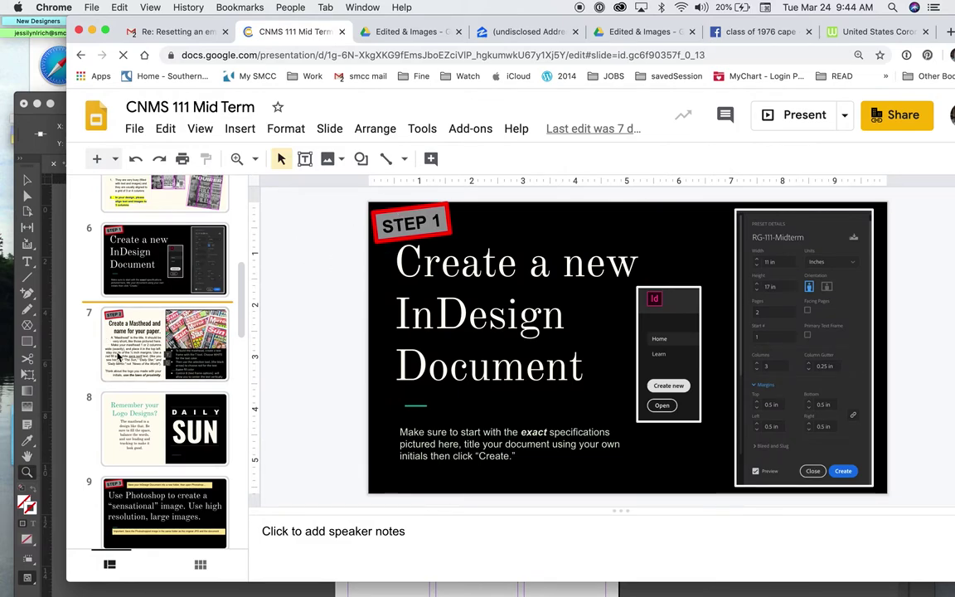
left_click(124, 355)
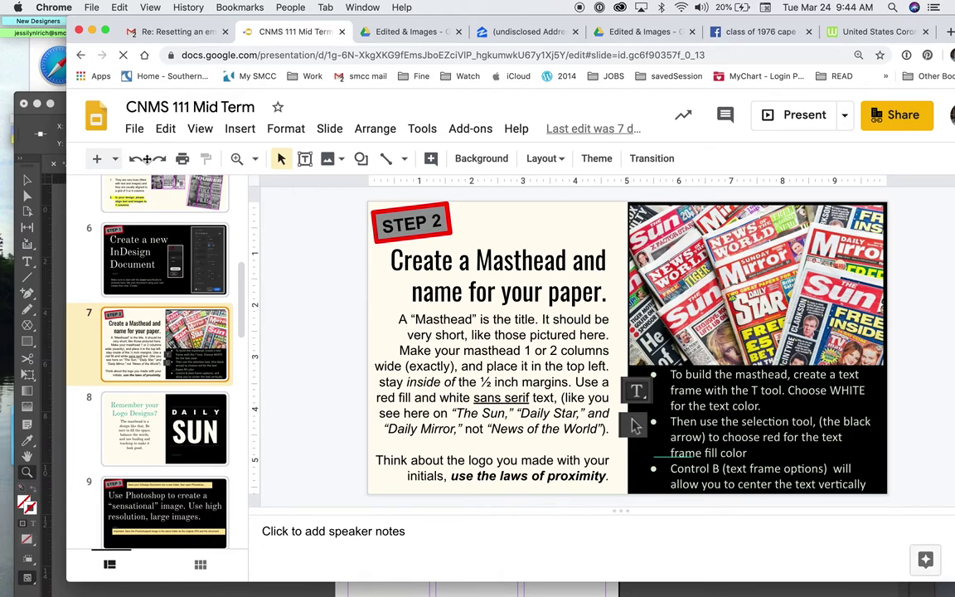
left_click(55, 180)
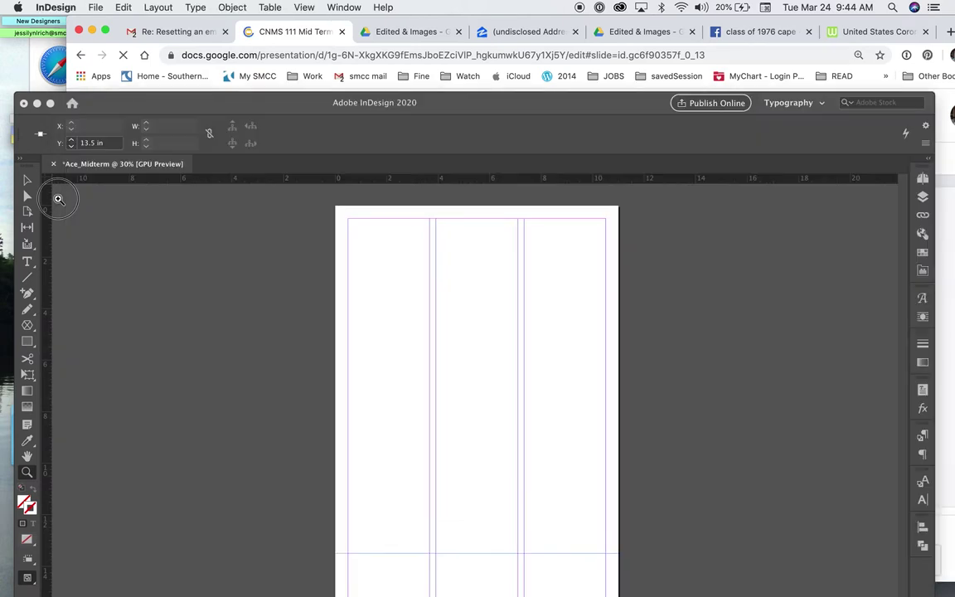
Draw a text frame across the top two columns and enter 'Student News'.
left_click(27, 262)
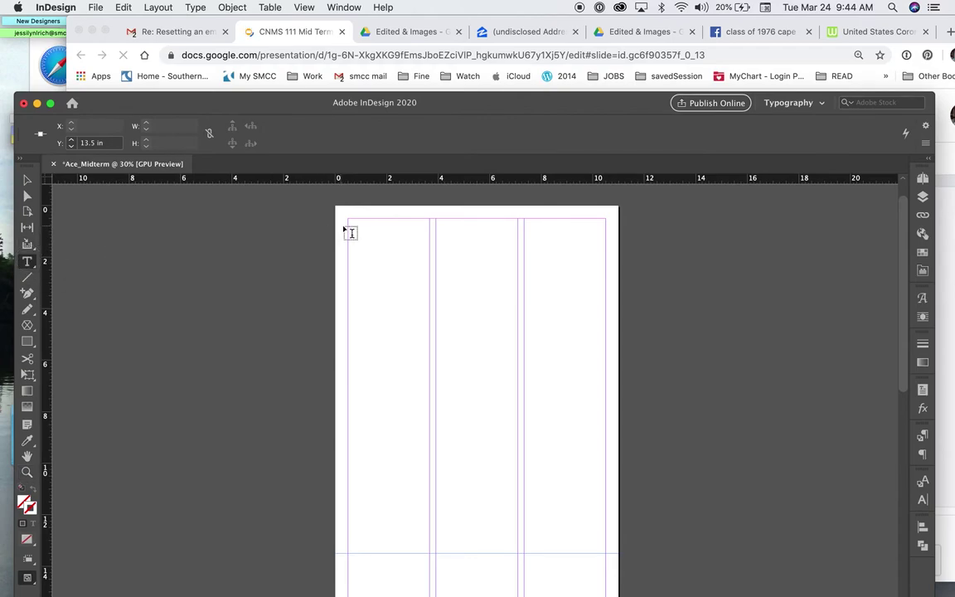
left_click_drag(348, 220, 518, 290)
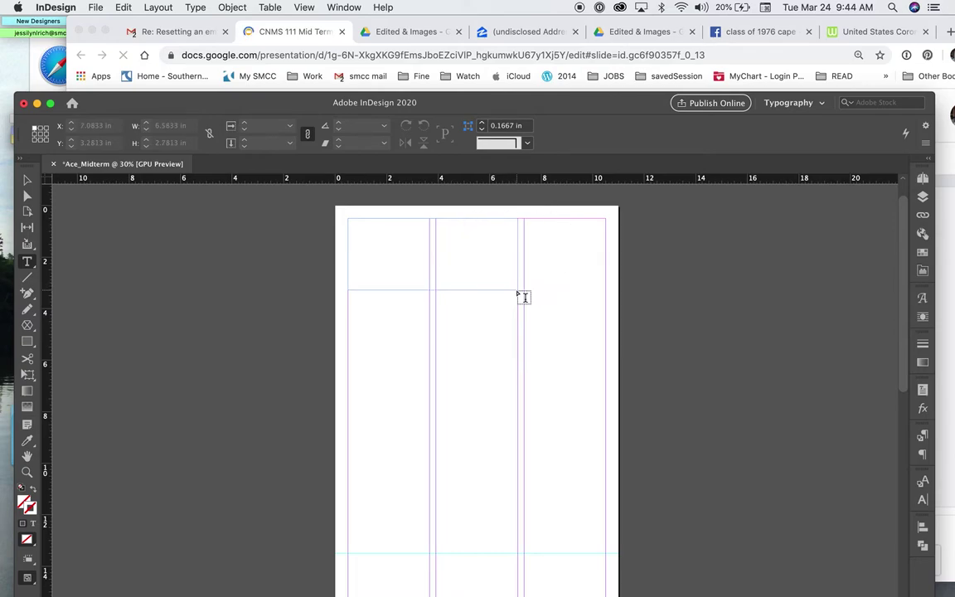
left_click(392, 236)
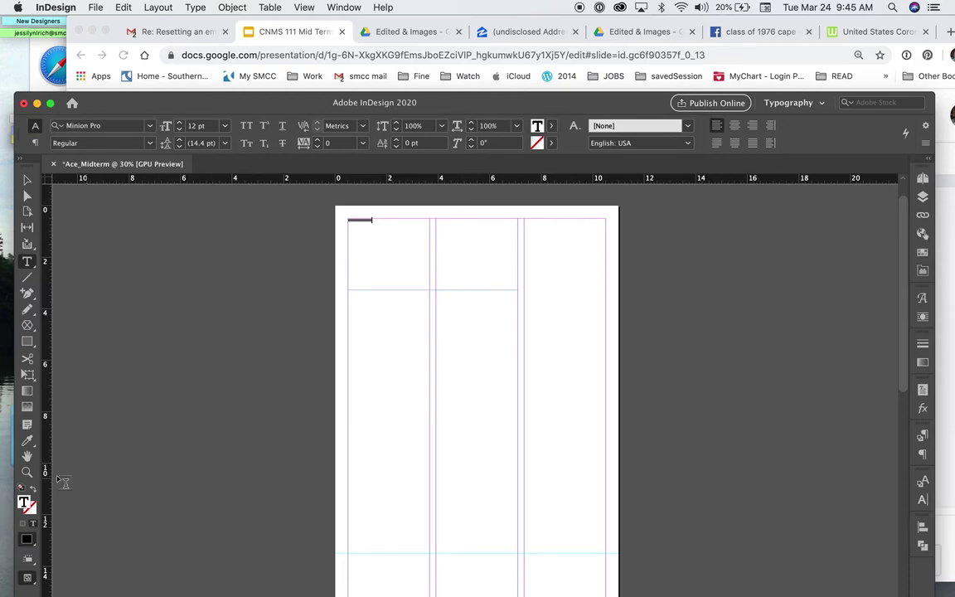
Zoom in on the Student News frame and select it.
left_click(27, 471)
left_click_drag(333, 216, 448, 278)
scroll(449, 277, "right", 5)
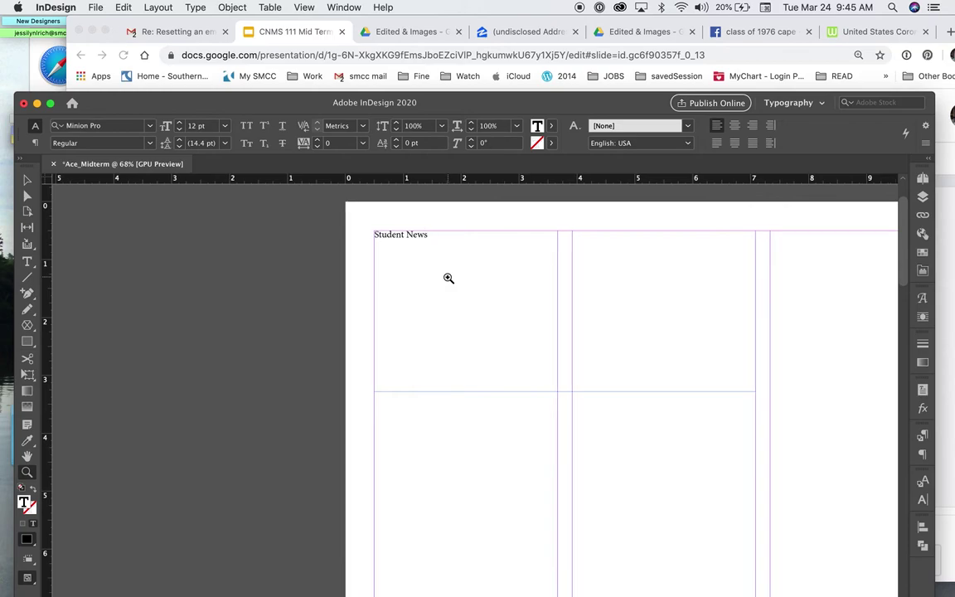
left_click_drag(449, 277, 469, 283)
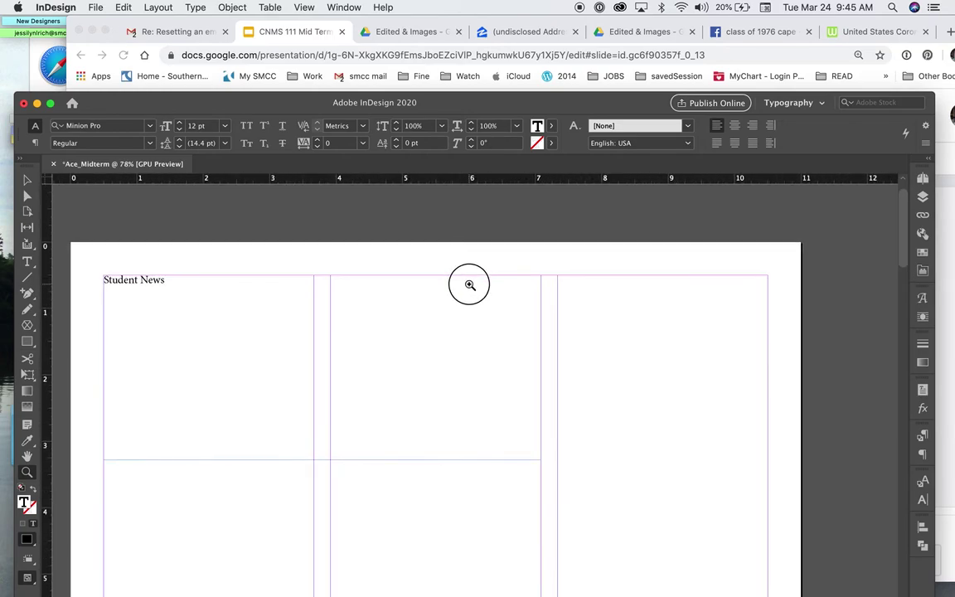
left_click(27, 181)
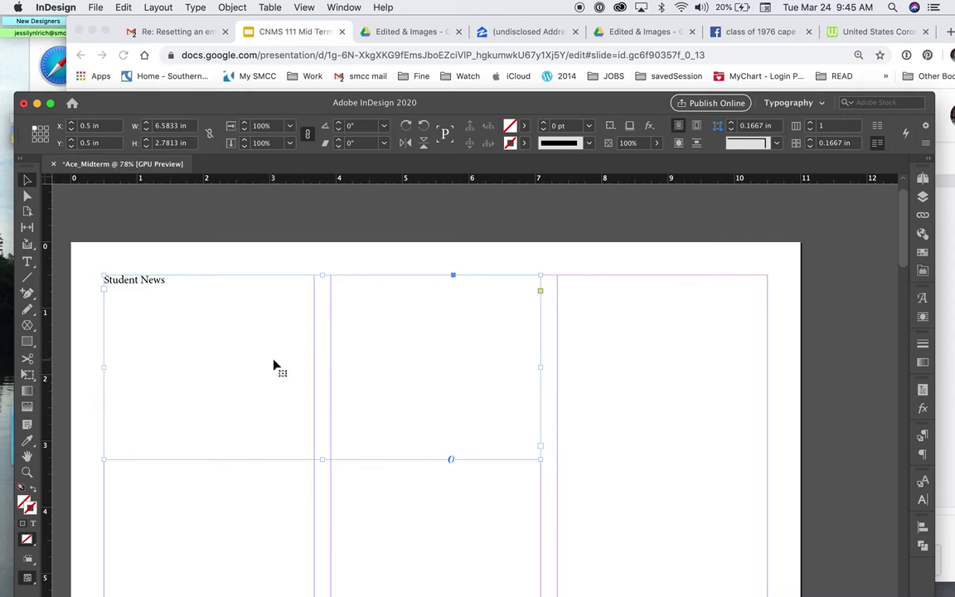
Make the Student News text white with the [Paper] character fill.
double_click(174, 284)
left_click_drag(182, 284, 106, 288)
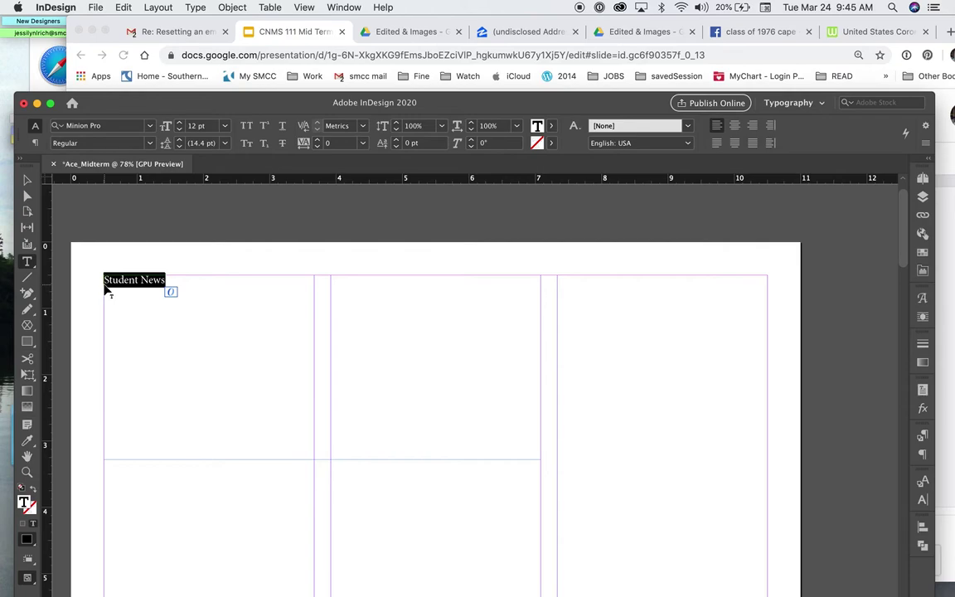
left_click(552, 126)
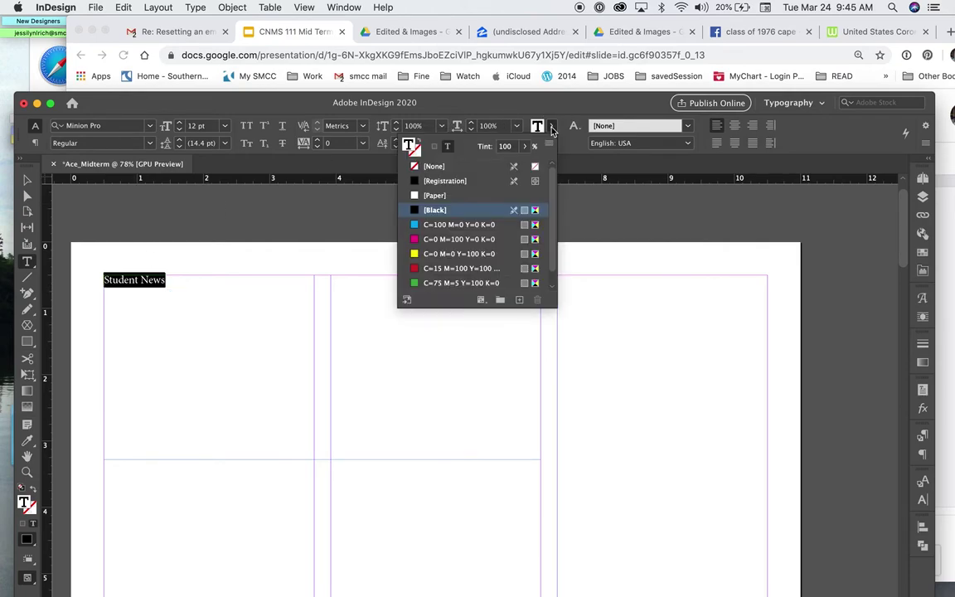
left_click(435, 196)
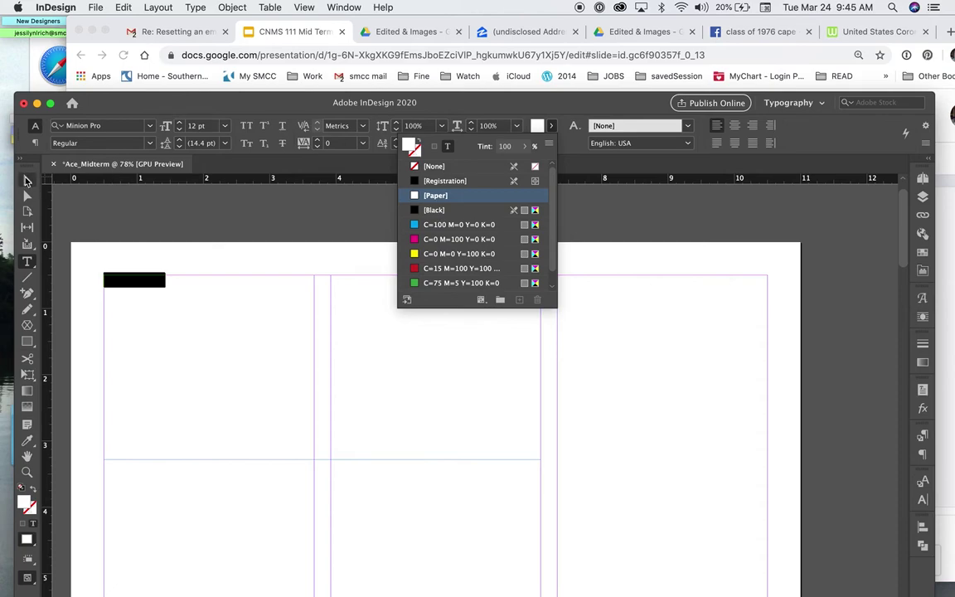
Fill the text frame with the red C=15 M=100 Y=100 K=0 swatch.
left_click(26, 181)
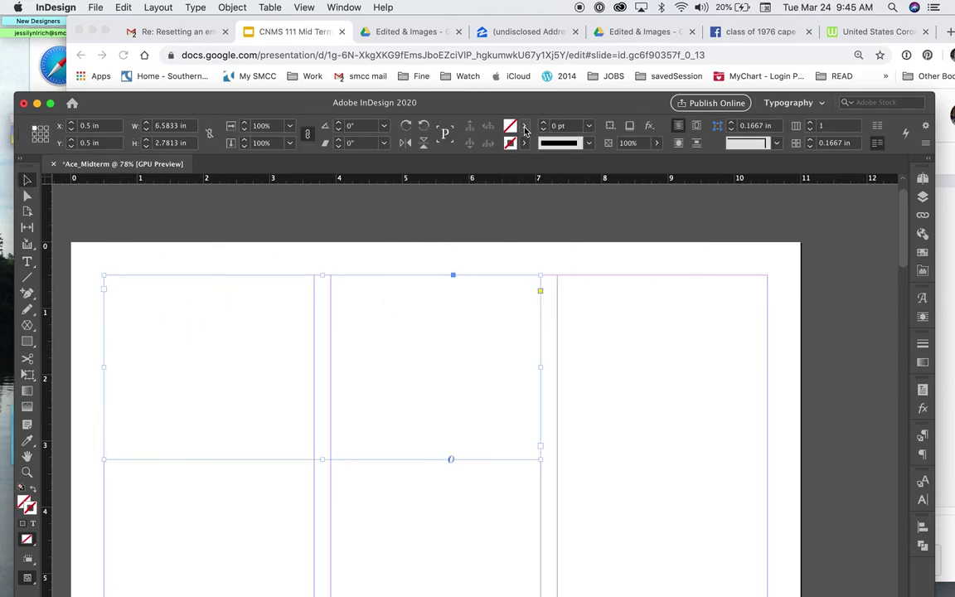
left_click(524, 125)
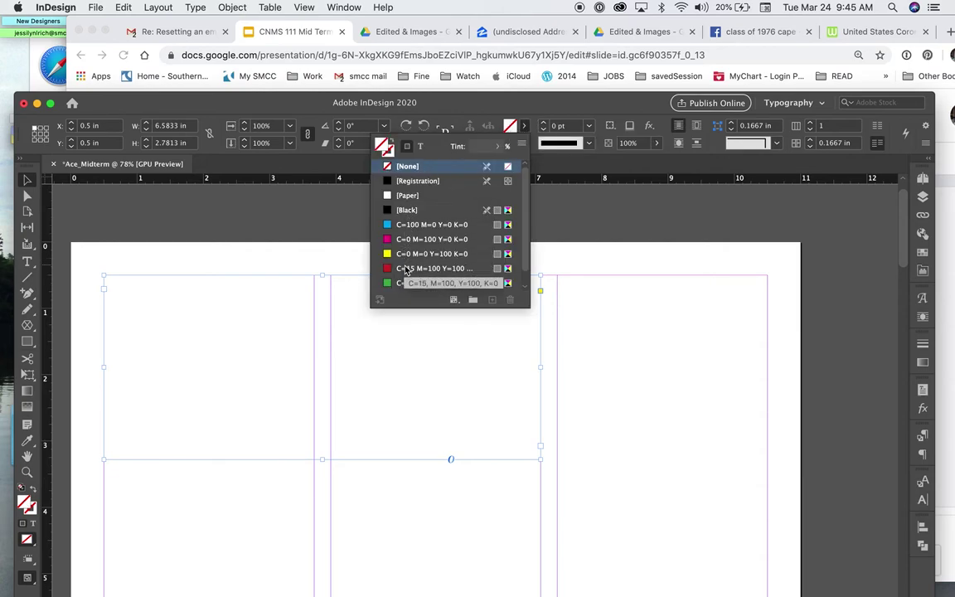
left_click(407, 270)
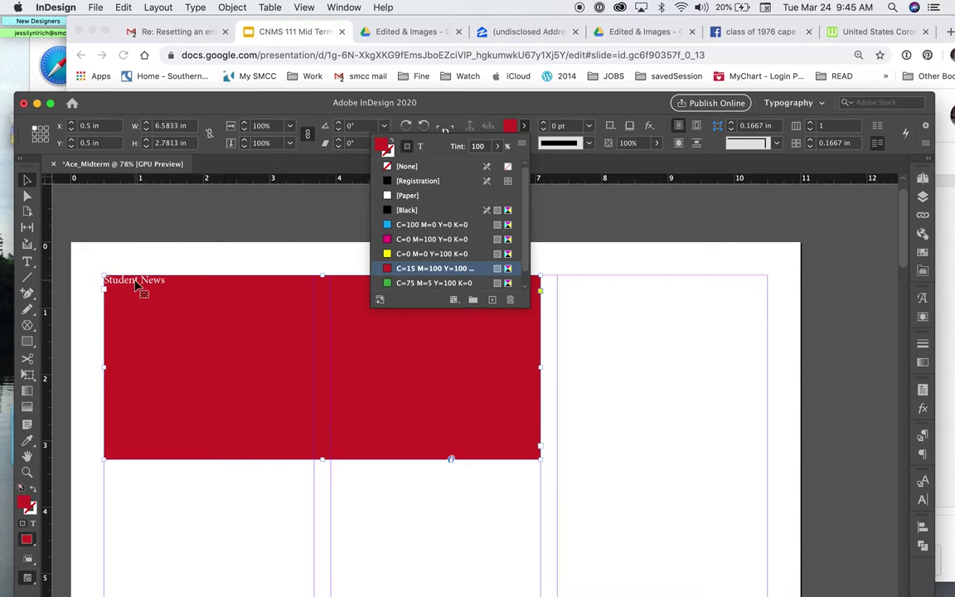
left_click(28, 261)
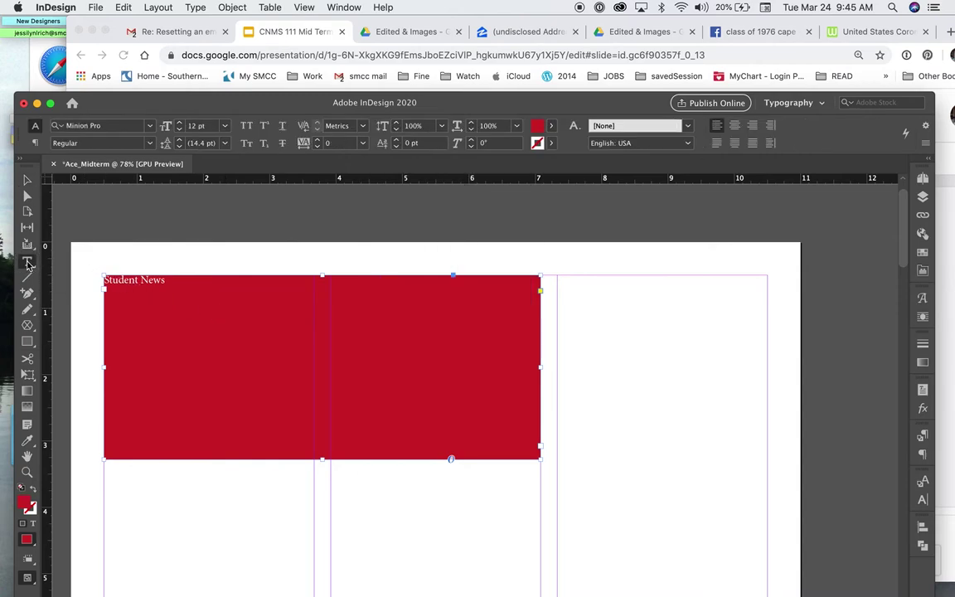
Set the Student News text in League Gothic Regular at 72 pt.
left_click_drag(175, 279, 100, 280)
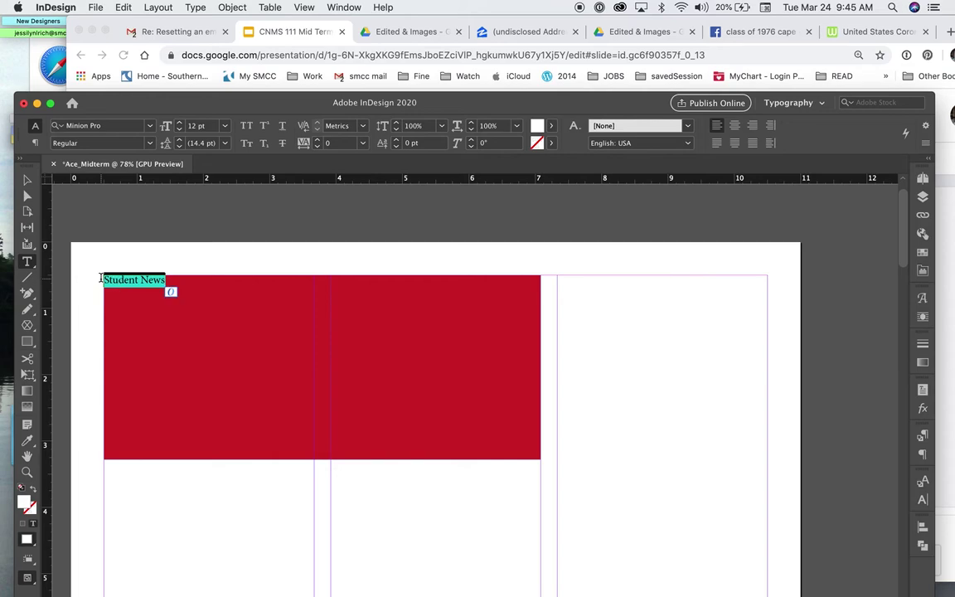
left_click(151, 128)
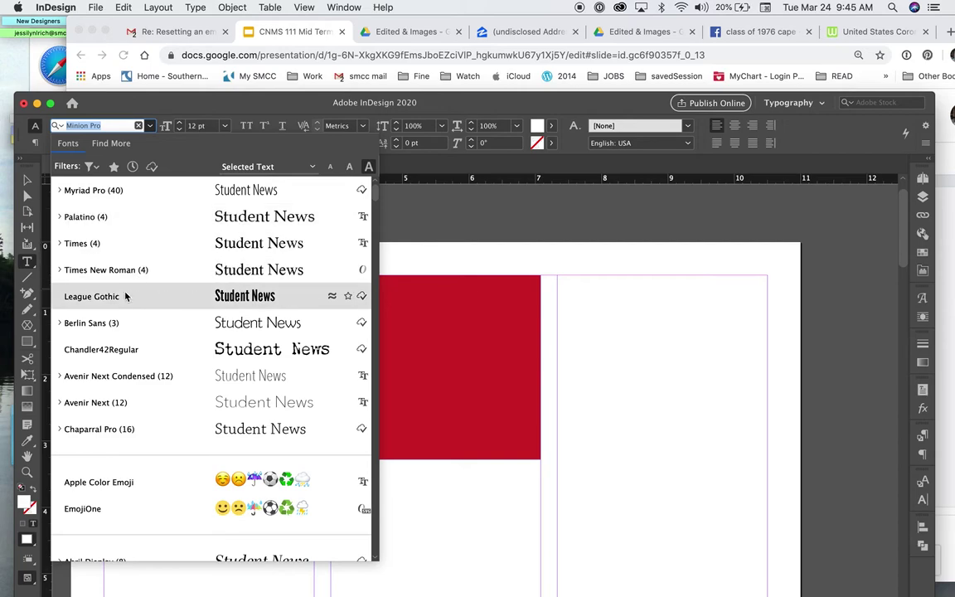
left_click(264, 296)
left_click(224, 126)
left_click(207, 339)
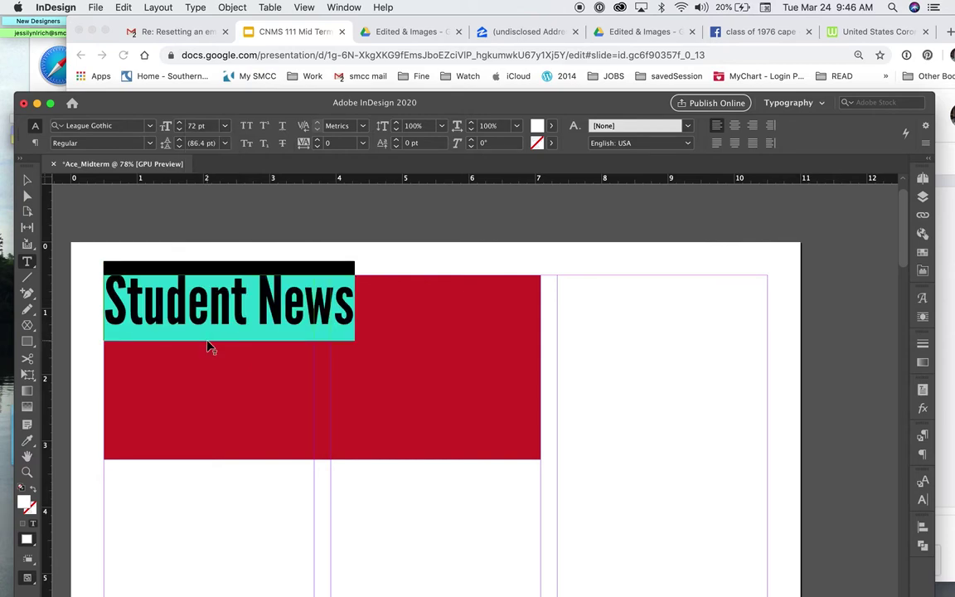
left_click(223, 306)
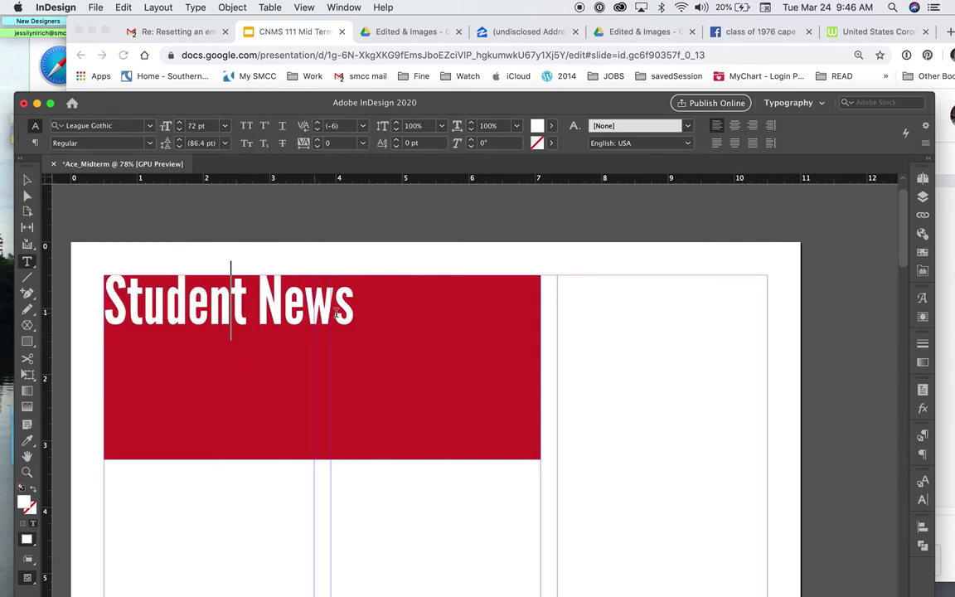
Centre the Student News headline horizontally within its frame.
left_click_drag(354, 309, 93, 299)
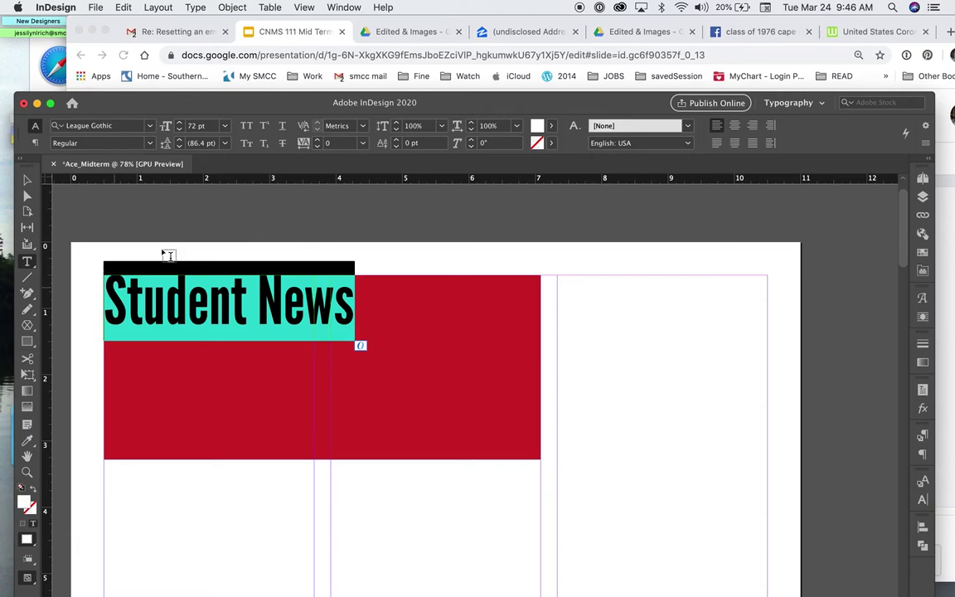
left_click(733, 129)
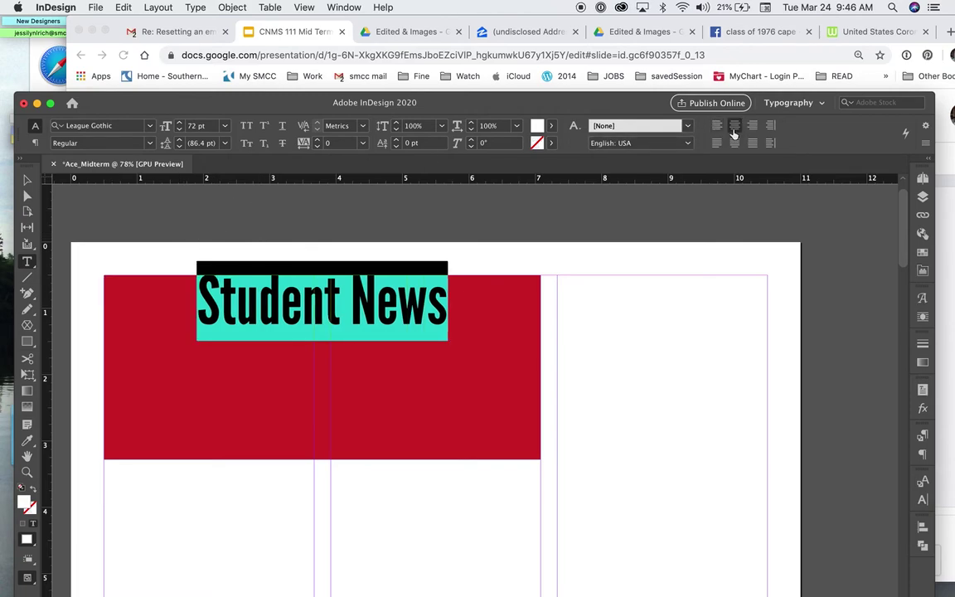
left_click(341, 294)
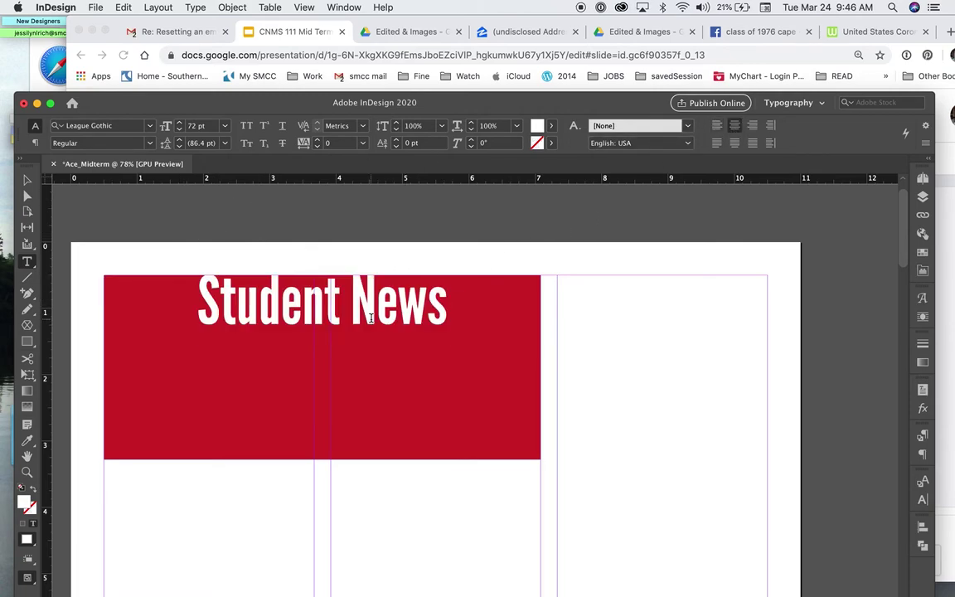
key("Right")
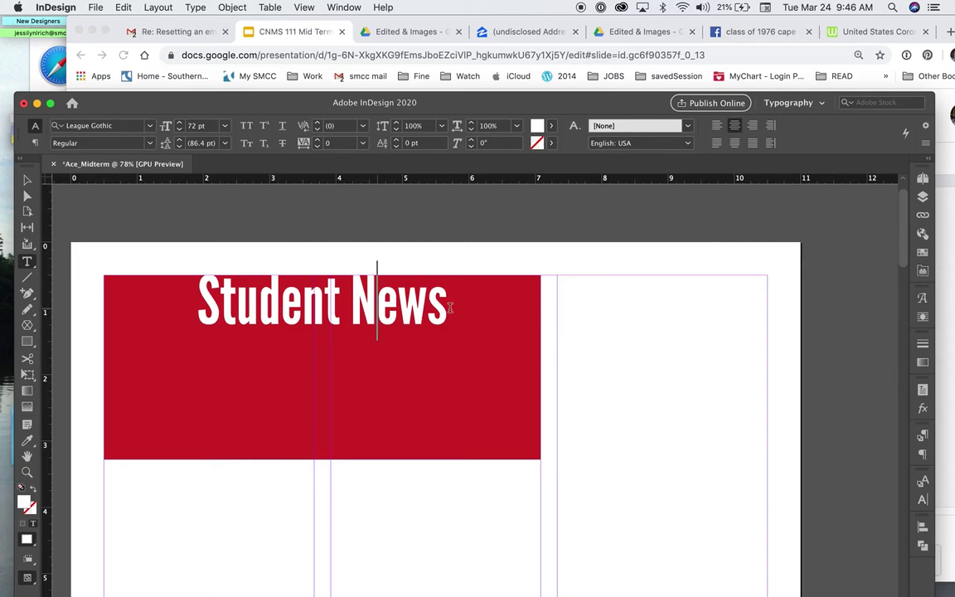
left_click(520, 322)
Set the frame's Vertical Justification to Center in Text Frame Options.
left_click_drag(303, 105, 291, 32)
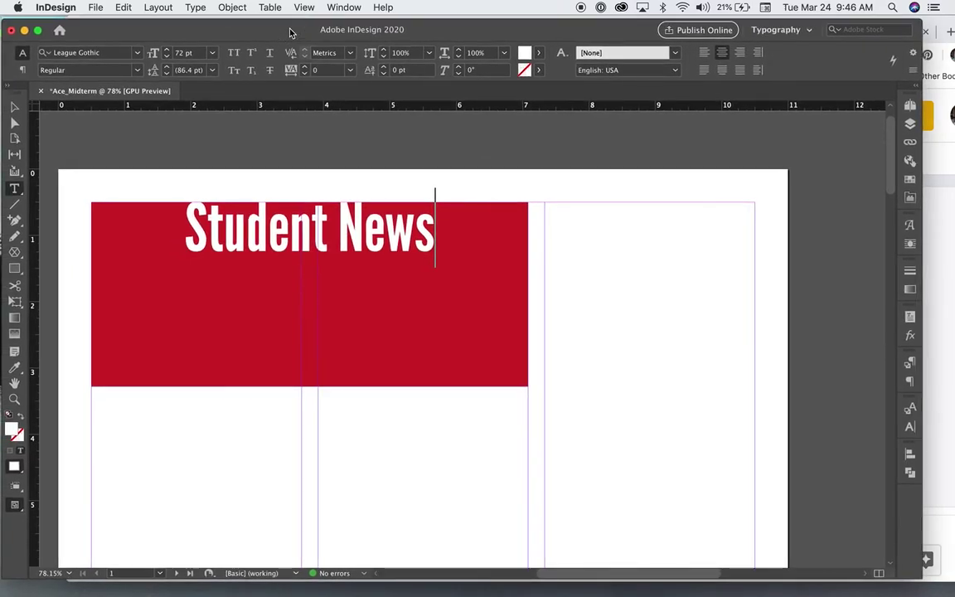
left_click(223, 8)
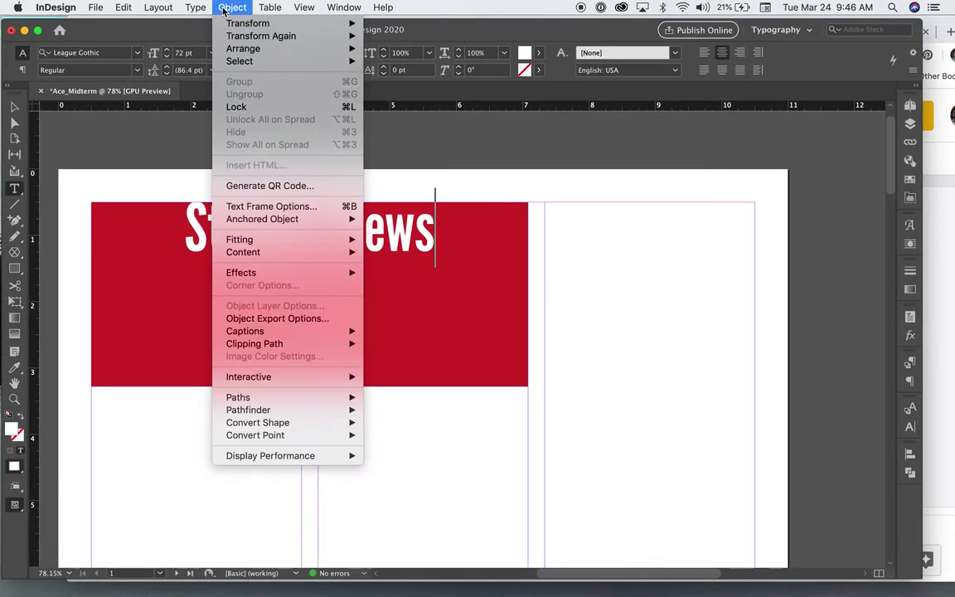
left_click(259, 206)
left_click(842, 382)
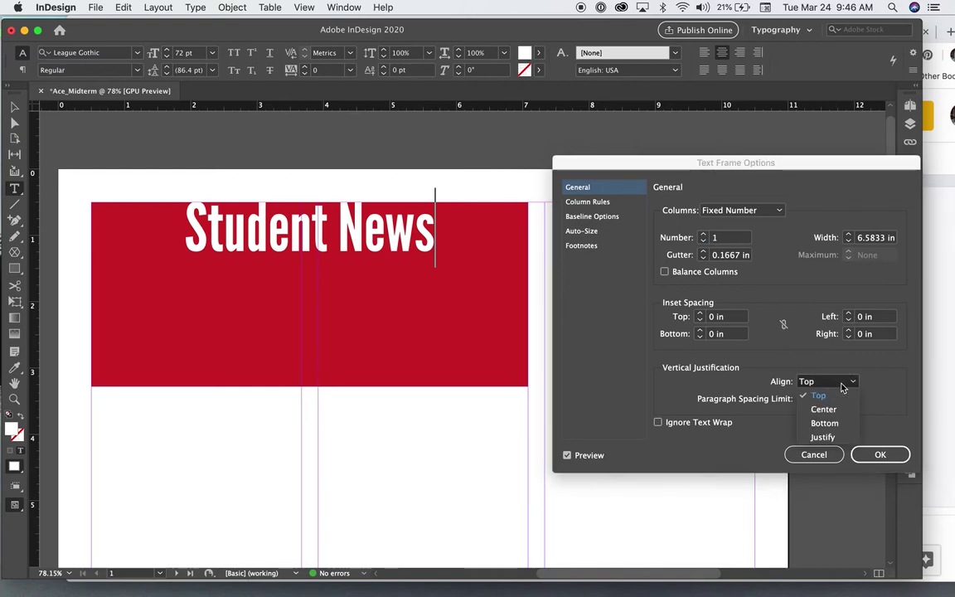
left_click(821, 408)
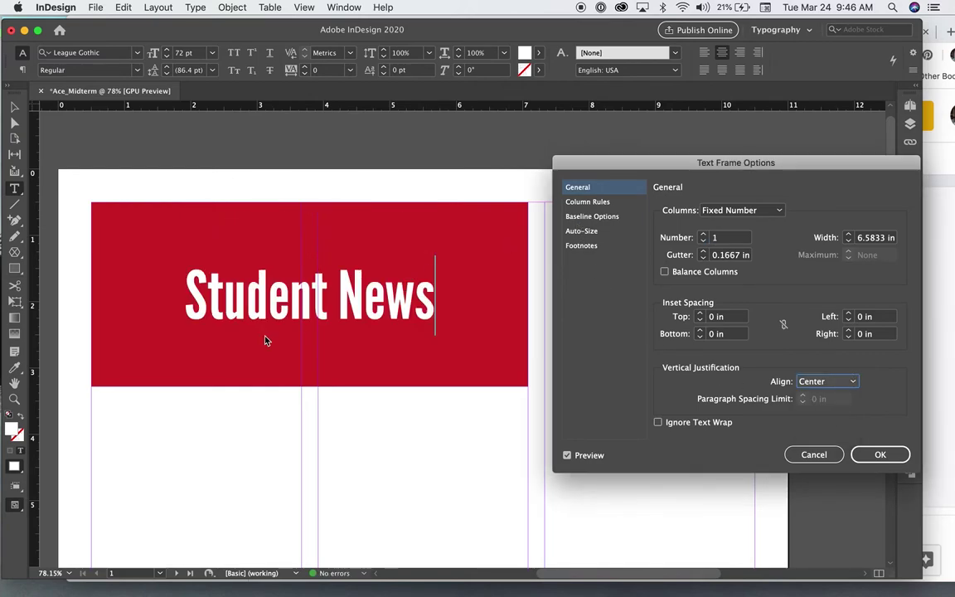
left_click(874, 454)
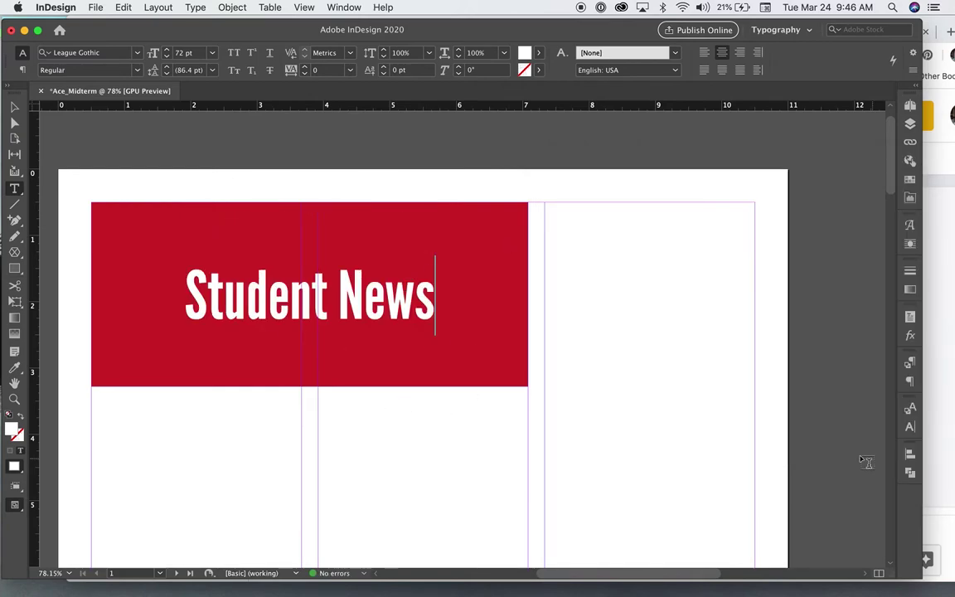
Select the whole Student News headline and set it to 100 pt.
left_click_drag(435, 299, 186, 287)
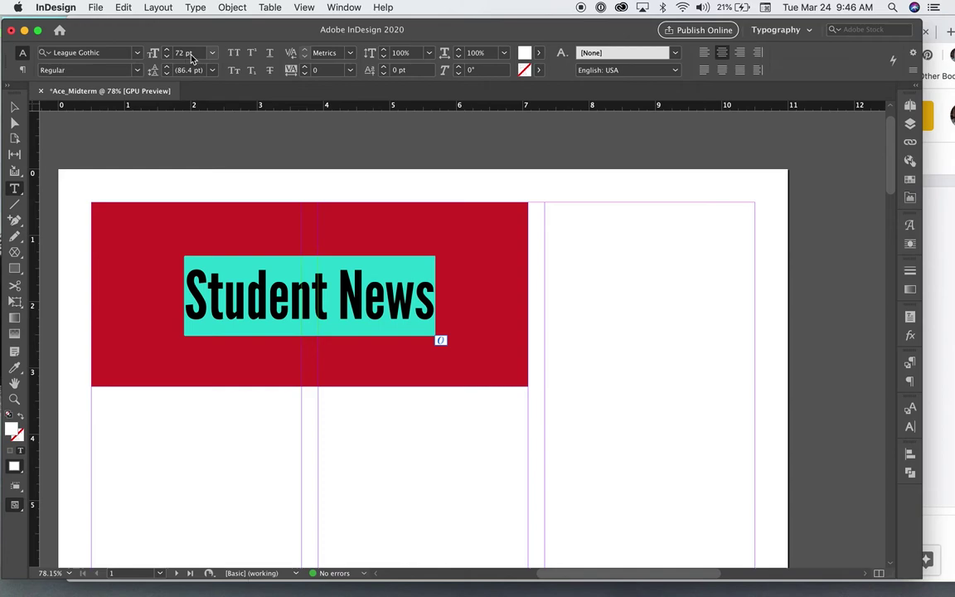
left_click(212, 52)
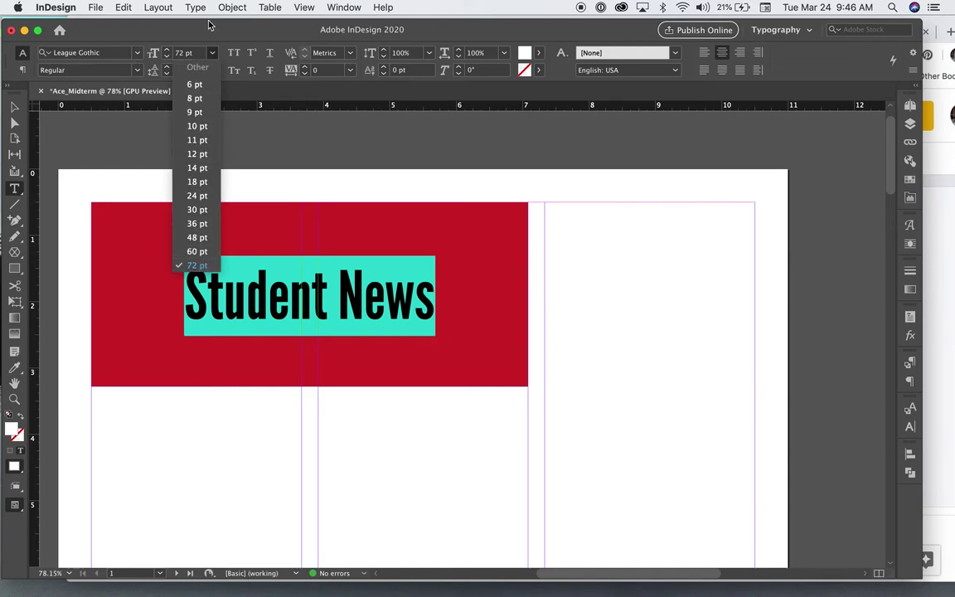
left_click(165, 52)
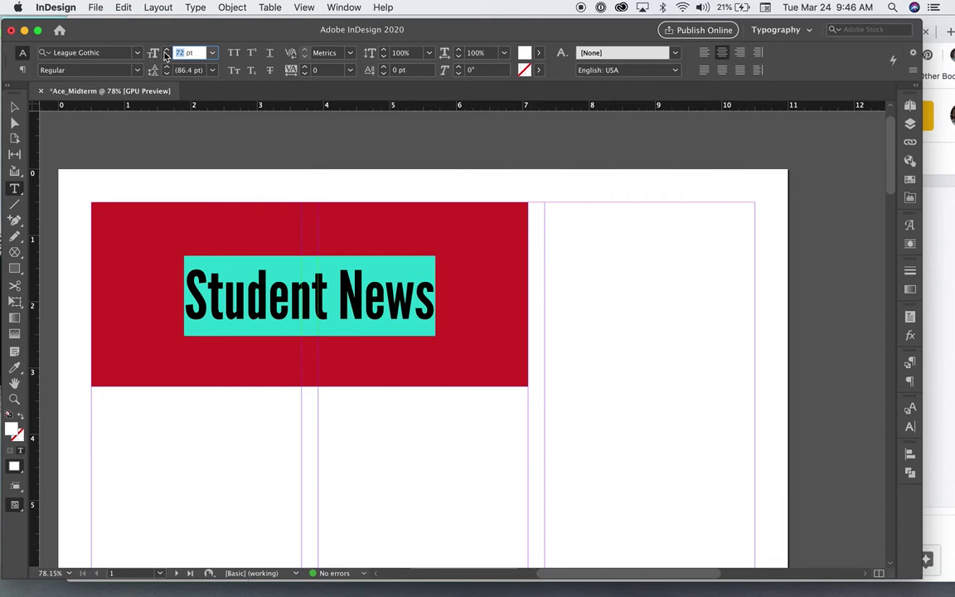
type("100")
key("Return")
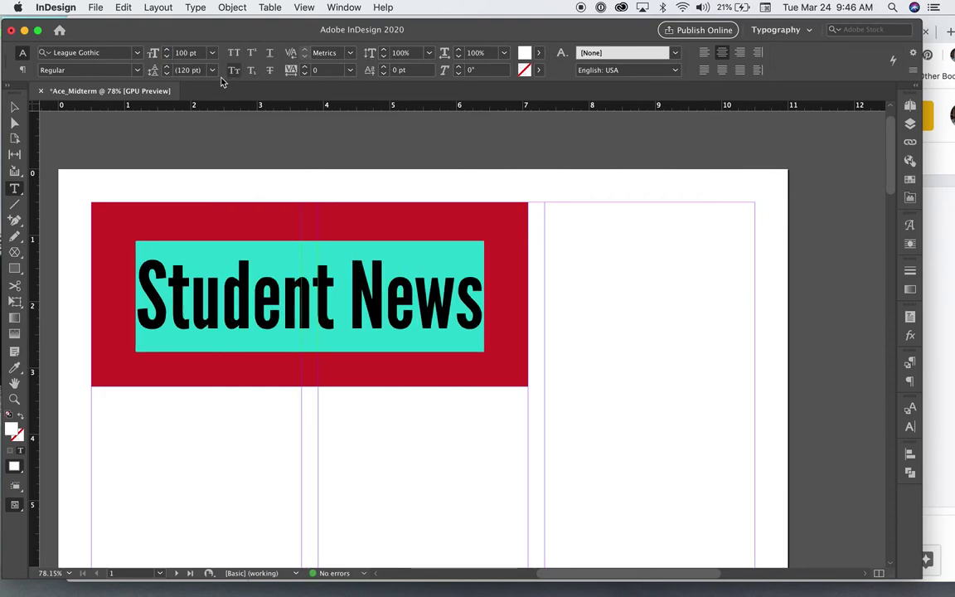
Tighten the headline's tracking to -40.
left_click(304, 74)
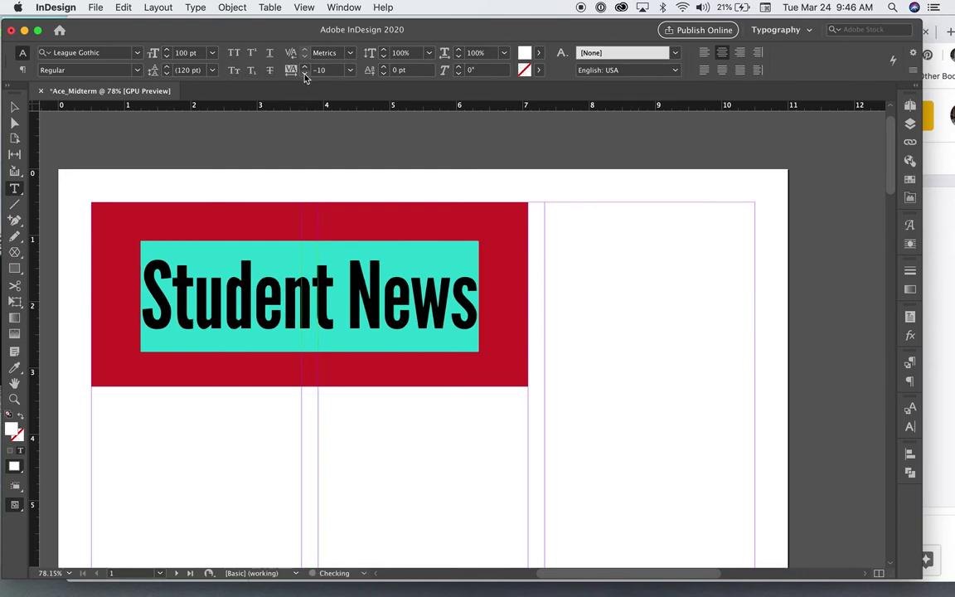
left_click(304, 74)
left_click(304, 73)
left_click(304, 74)
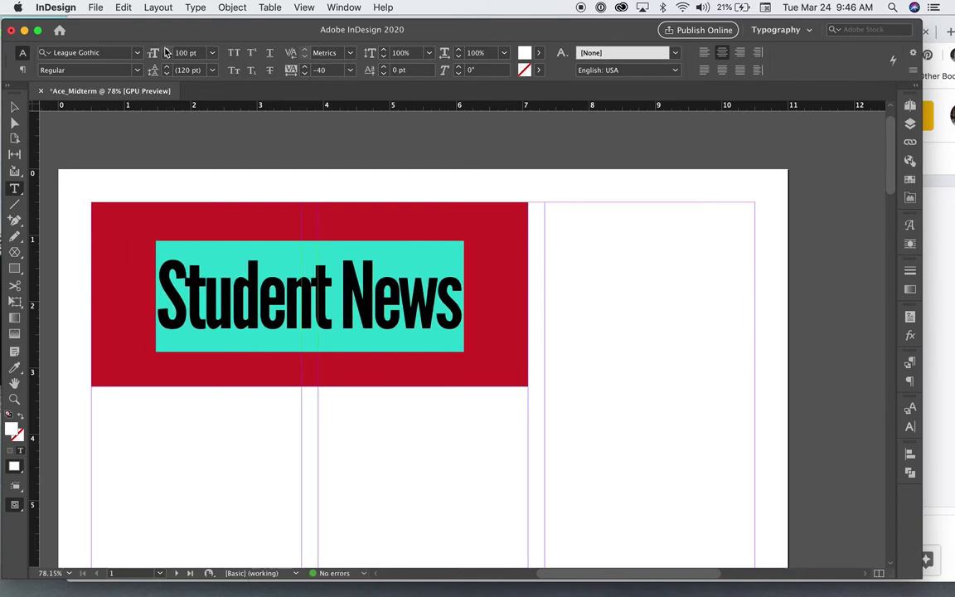
Enlarge the headline step by step to 129 pt, review it, then select its opening letters.
left_click(167, 50)
left_click(166, 49)
left_click(166, 49)
left_click(167, 49)
left_click(167, 49)
left_click(166, 49)
left_click(166, 50)
left_click(167, 50)
left_click(166, 50)
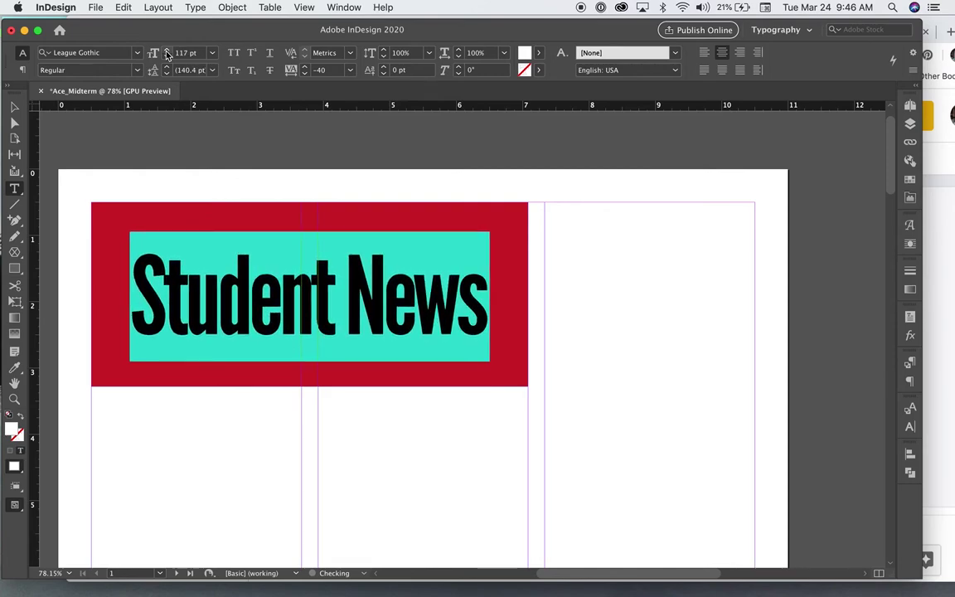
left_click(167, 50)
left_click(166, 49)
left_click(166, 50)
left_click(166, 50)
left_click(166, 49)
left_click(166, 50)
left_click(167, 50)
left_click(167, 50)
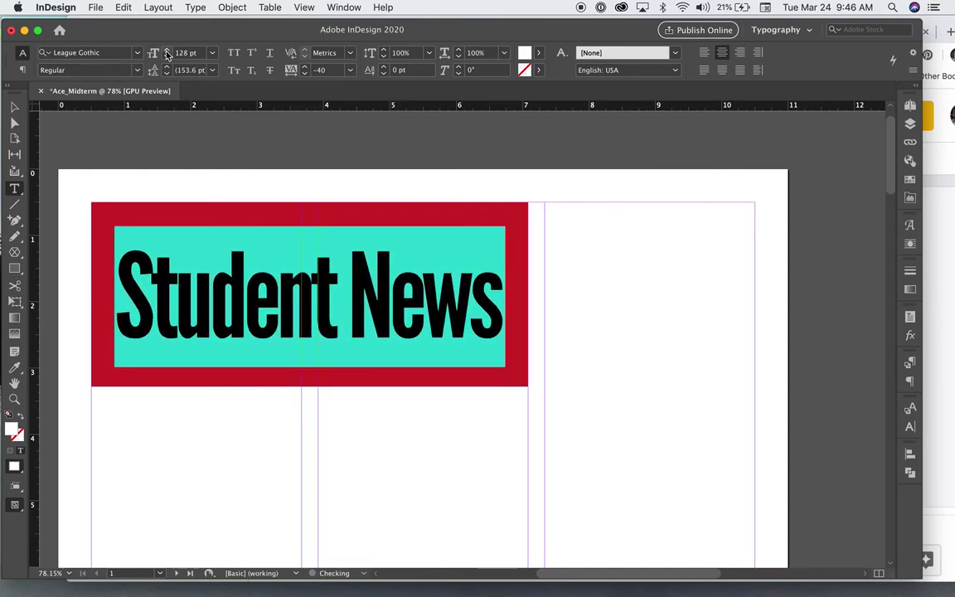
left_click(166, 50)
left_click(166, 49)
left_click(166, 50)
left_click(393, 312)
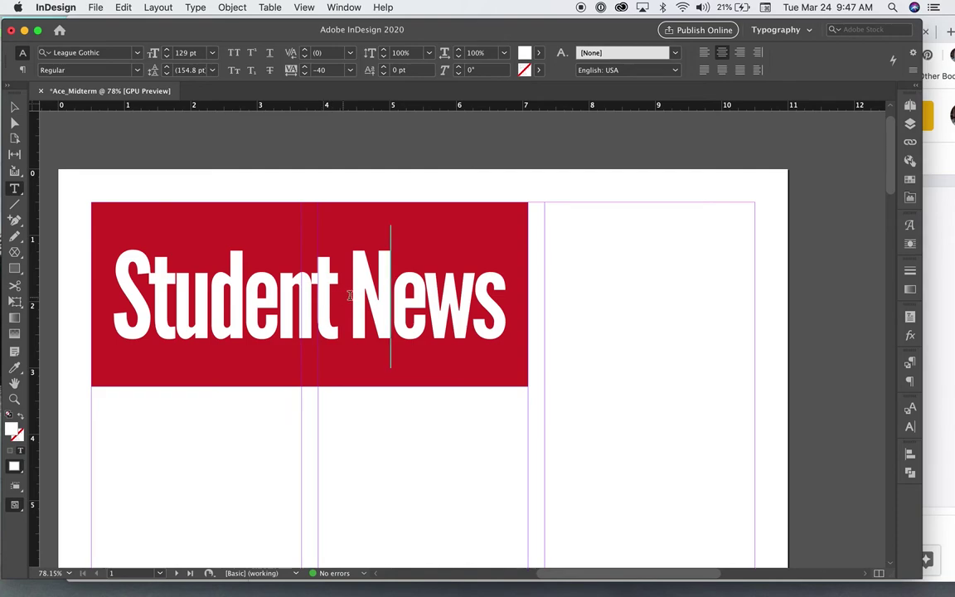
left_click_drag(358, 277, 121, 282)
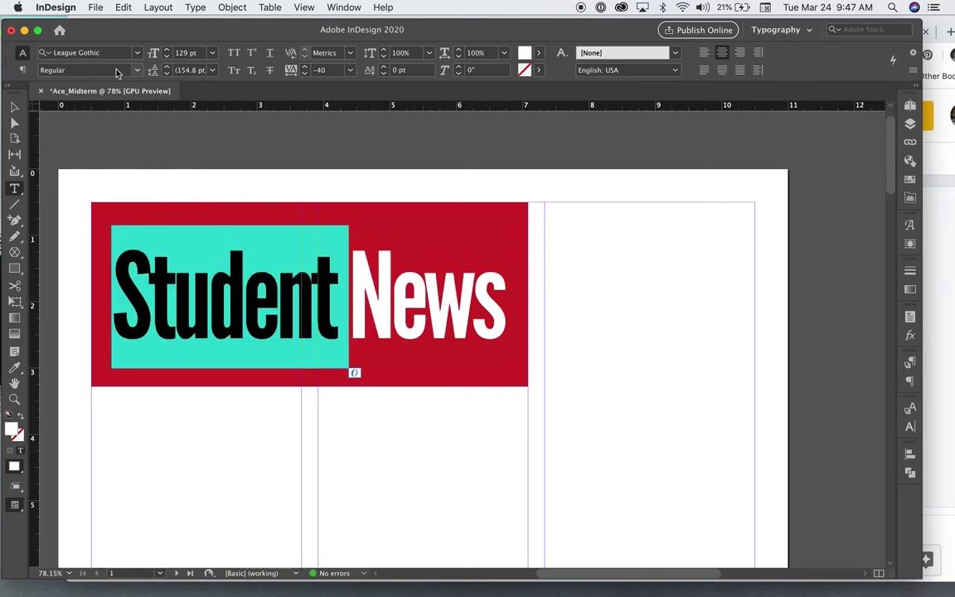
Cut Student from the headline, draw a 5 × 1.64 in text frame below, and select News.
left_click(123, 9)
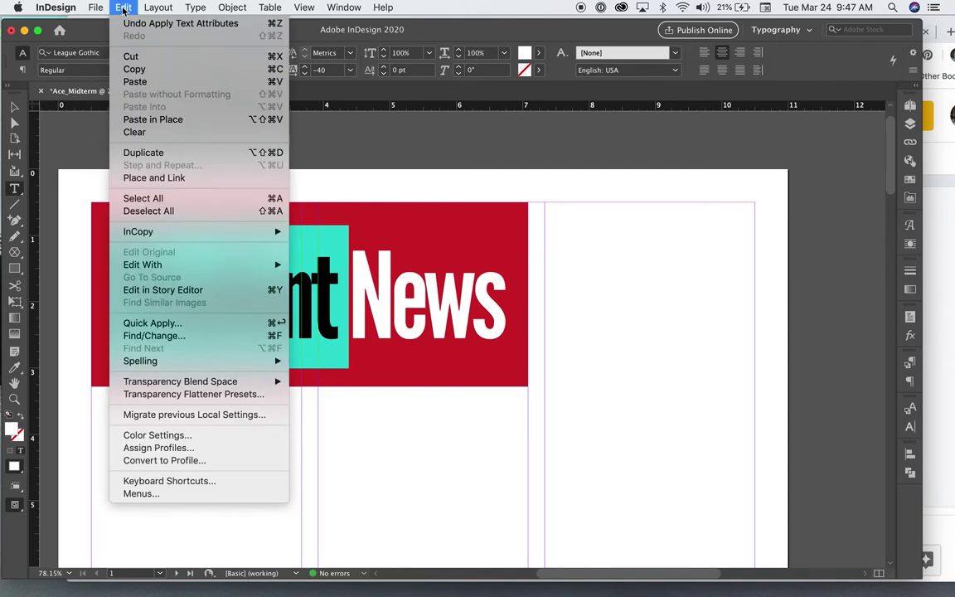
left_click(130, 55)
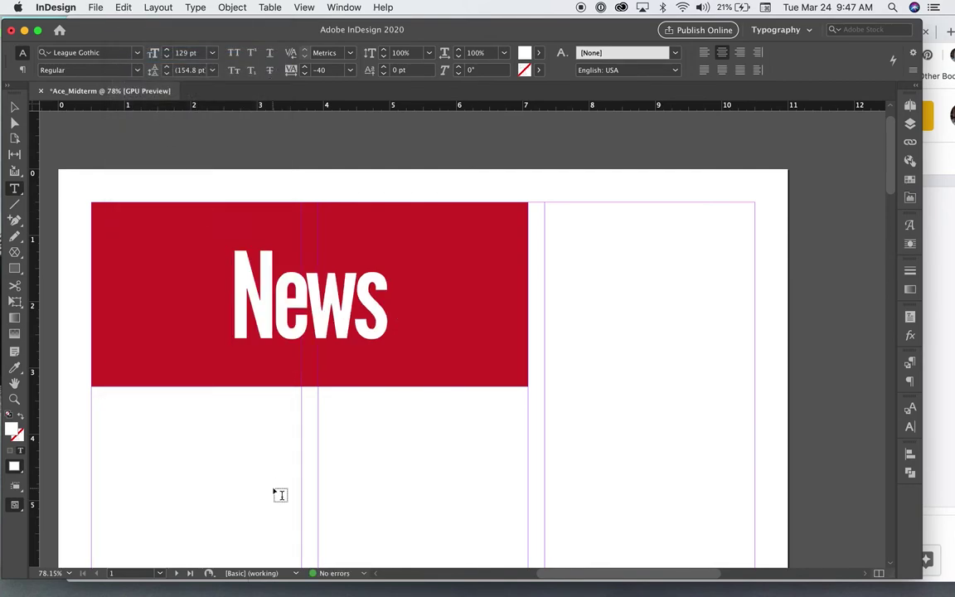
left_click_drag(243, 452, 576, 561)
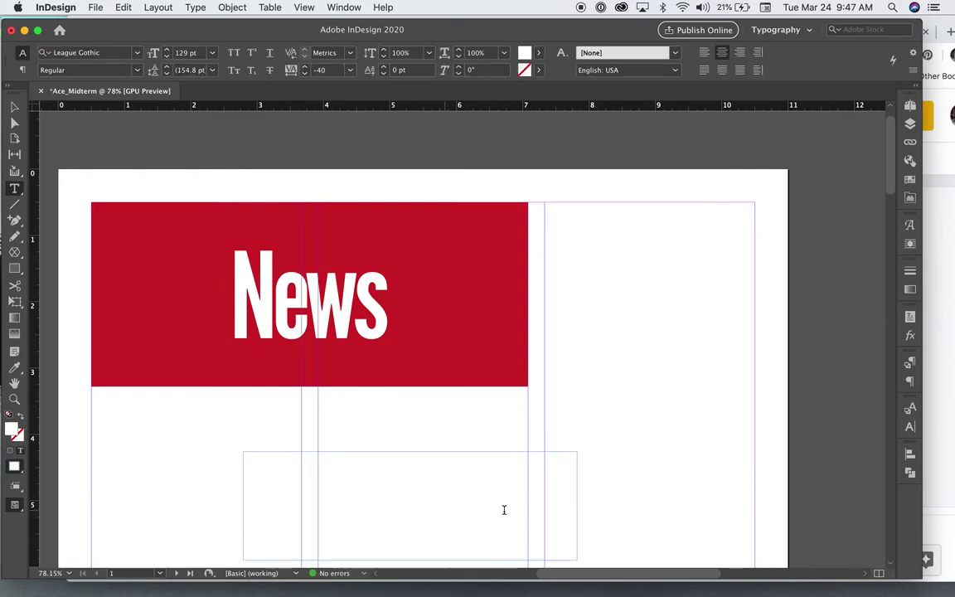
left_click_drag(571, 504, 117, 462)
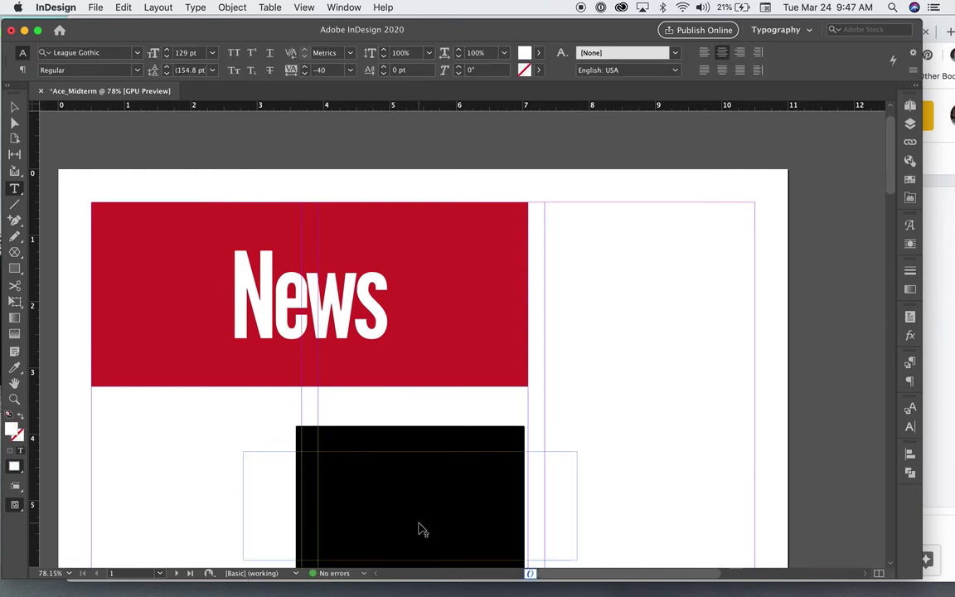
left_click_drag(245, 301, 382, 294)
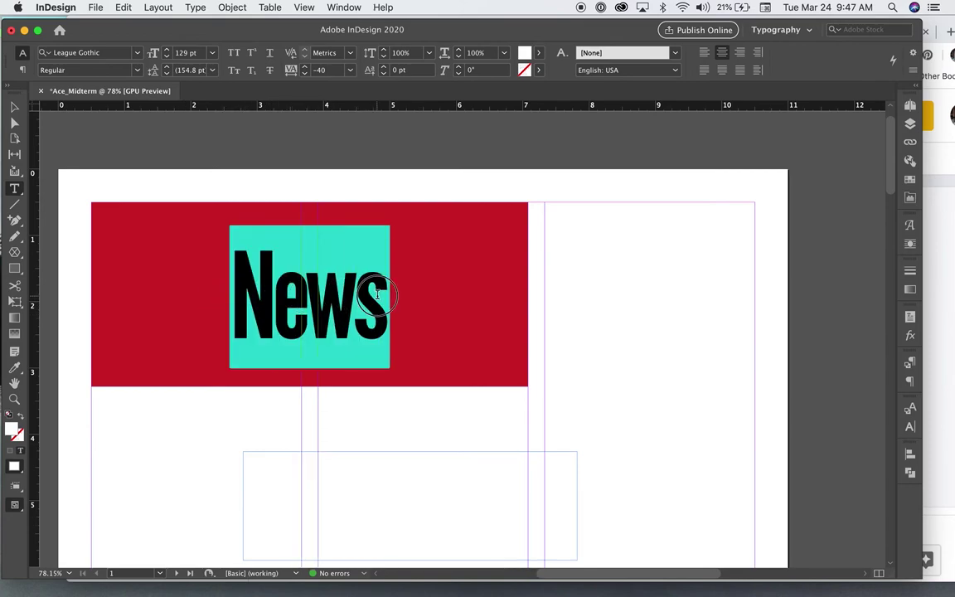
left_click(110, 52)
Set News in Arial Black and enlarge it several size steps.
type("arial Blac")
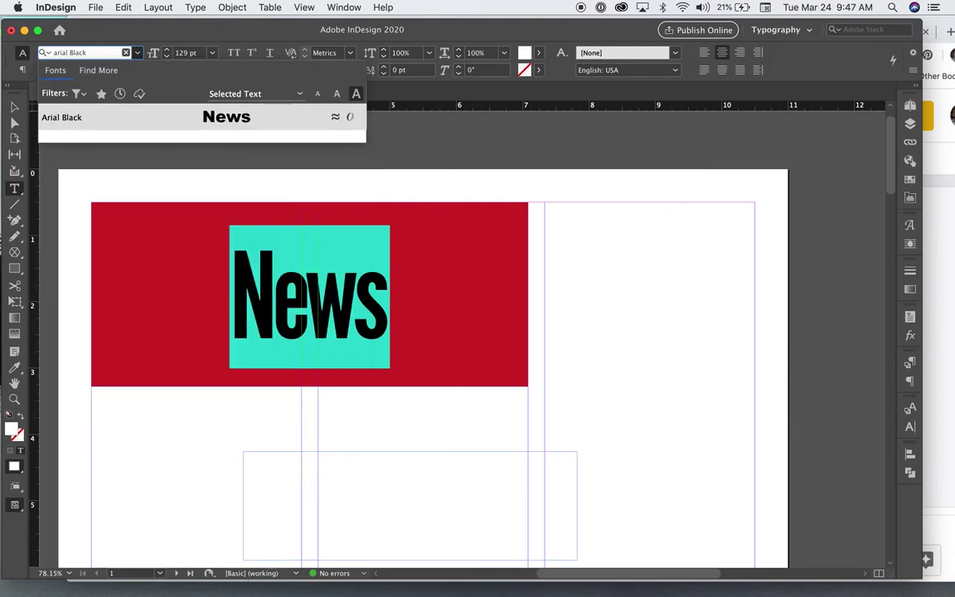
type("k")
key("Return")
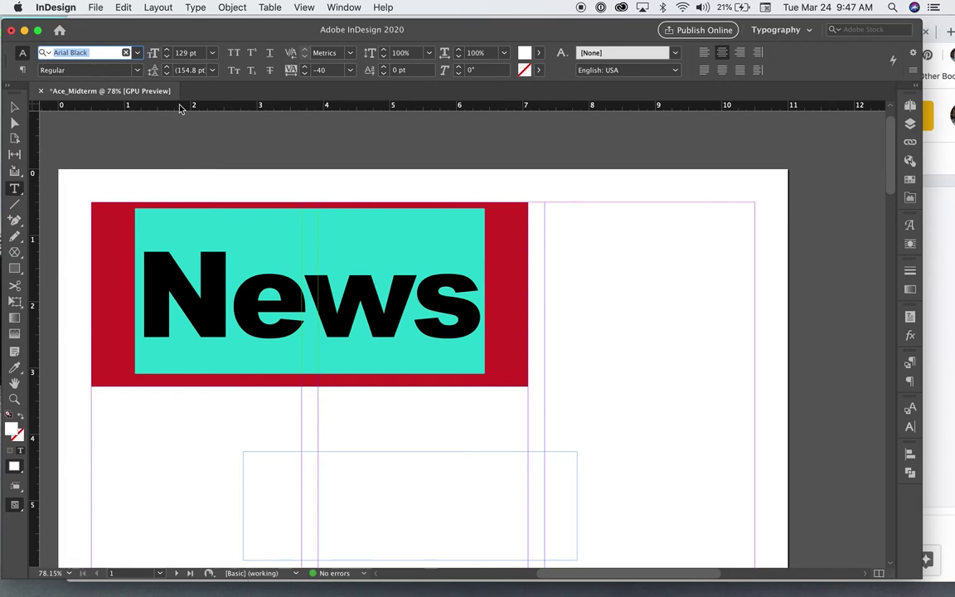
left_click(167, 49)
left_click(167, 49)
left_click(167, 49)
left_click(166, 49)
left_click(167, 49)
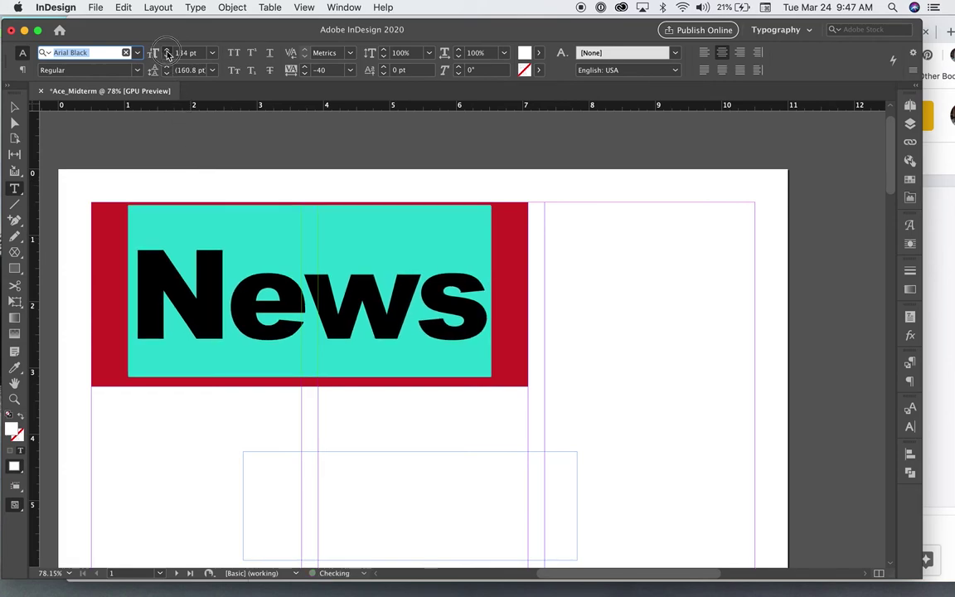
left_click(167, 50)
left_click(166, 50)
left_click(167, 50)
left_click(167, 50)
left_click(166, 50)
left_click(167, 49)
left_click(167, 50)
left_click(166, 50)
left_click(167, 50)
Tighten News tracking to -70 and enlarge it to about 157 pt.
left_click(305, 73)
left_click(304, 73)
left_click(304, 73)
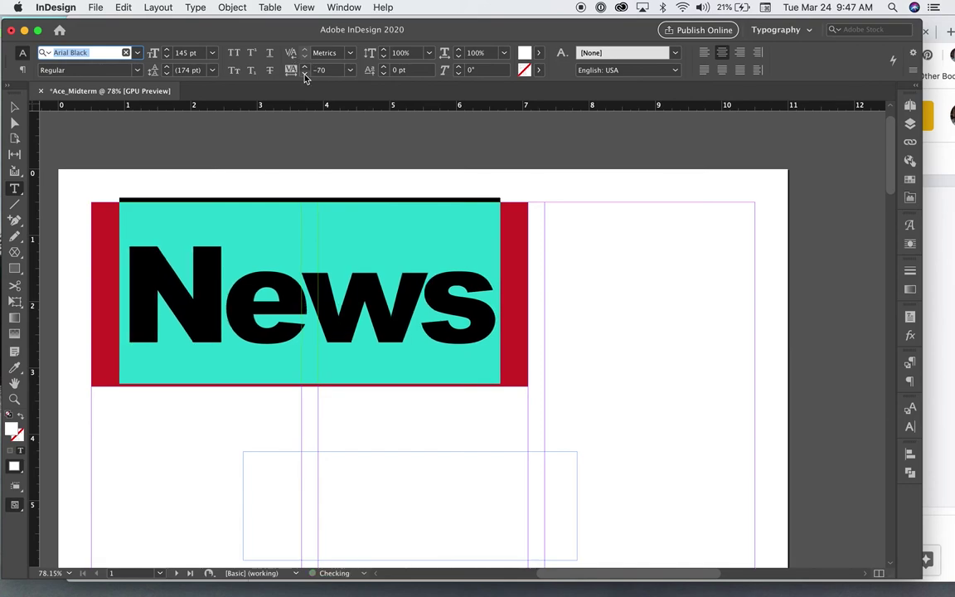
left_click(167, 51)
left_click(167, 50)
left_click(166, 51)
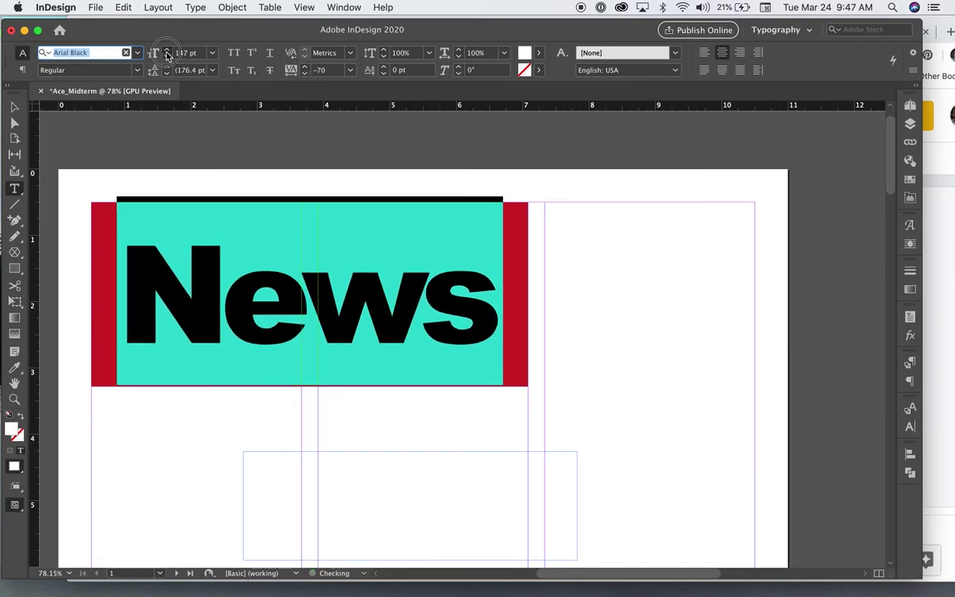
left_click(166, 50)
left_click(167, 51)
left_click(166, 51)
left_click(167, 51)
left_click(167, 51)
left_click(167, 51)
left_click(167, 51)
left_click(167, 51)
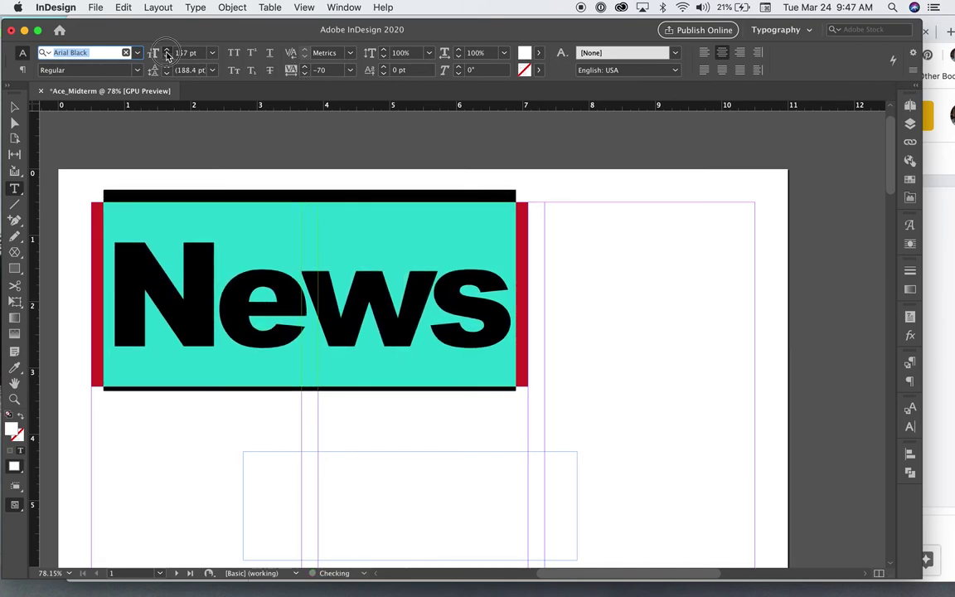
left_click(167, 50)
left_click(167, 50)
left_click(14, 106)
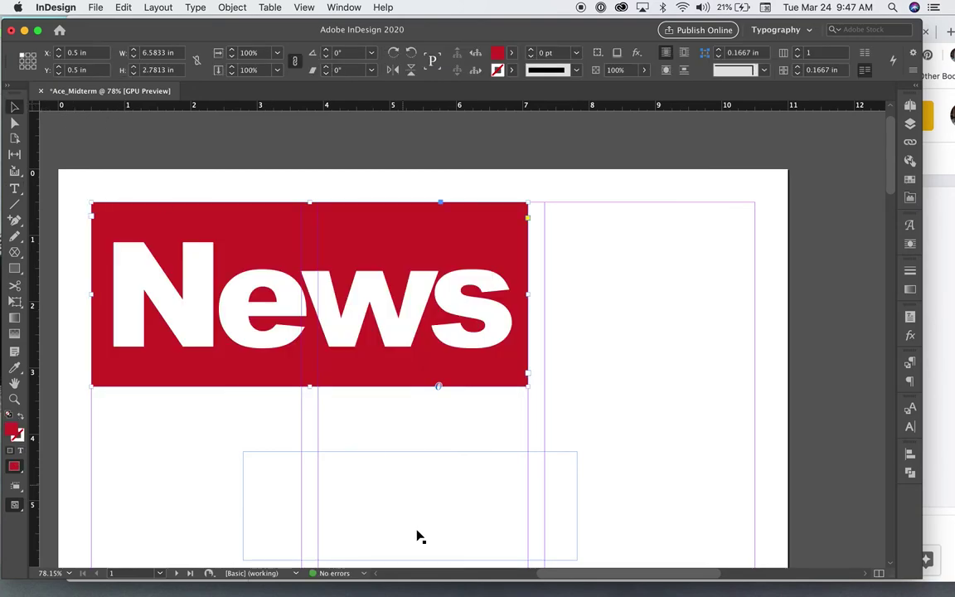
Move the Student frame onto the red banner, make it All Caps, and shrink it.
left_click_drag(341, 494, 323, 264)
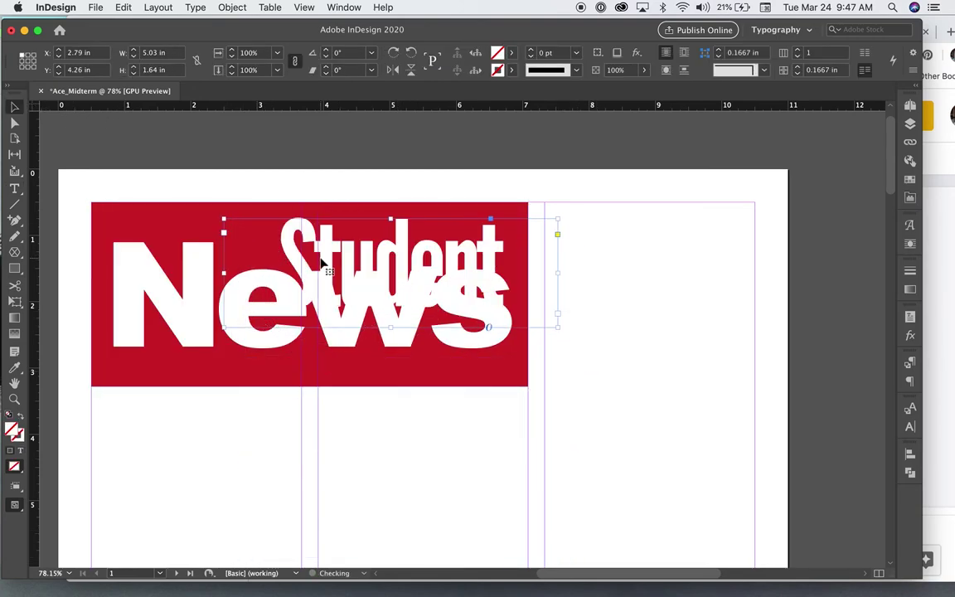
double_click(400, 237)
double_click(400, 236)
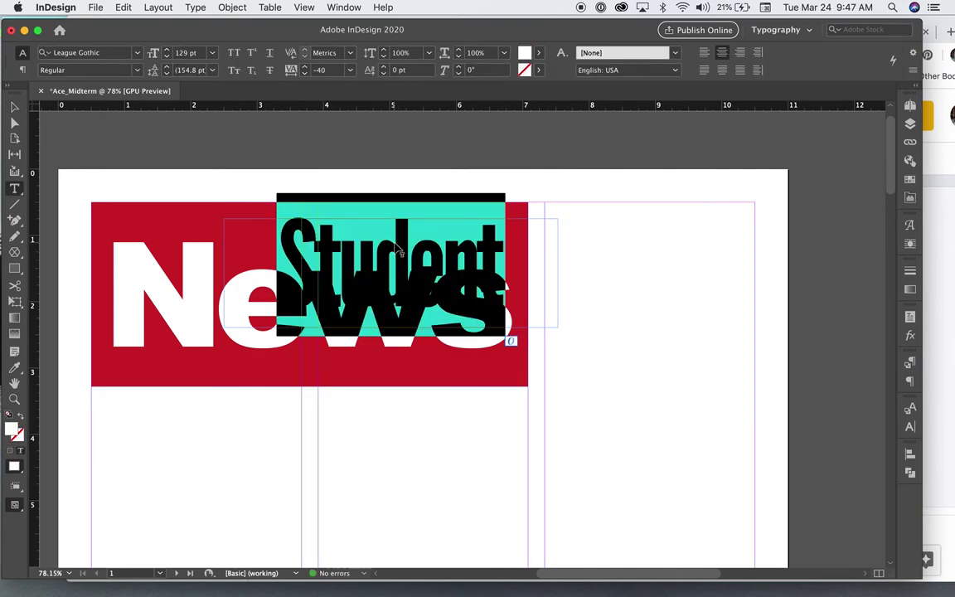
left_click(235, 52)
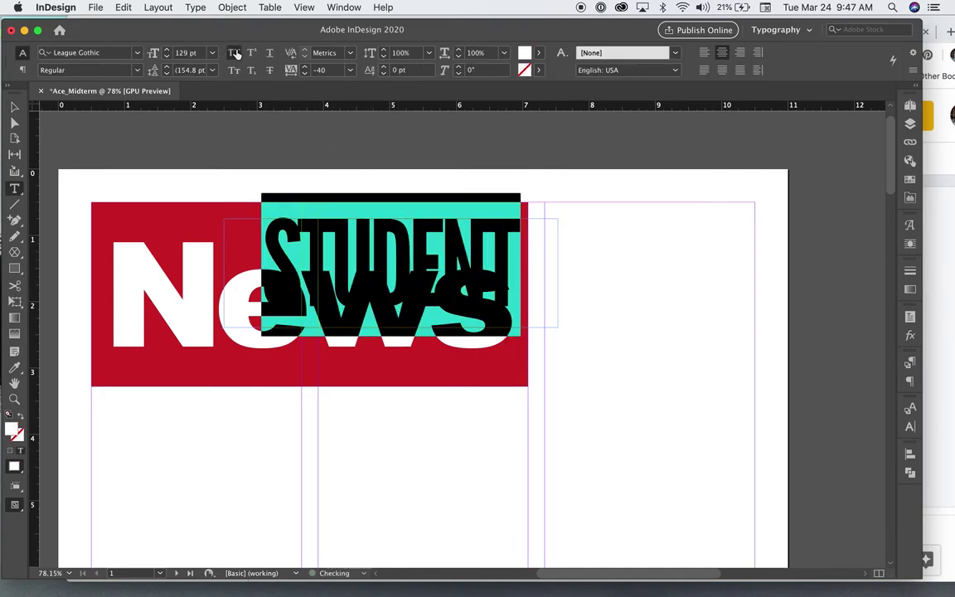
key("super+shift+comma")
key("super+shift+comma")
key("super+shift+comma")
key("super+shift+comma")
key("super+shift+comma")
key("super+shift+comma")
key("super+shift+comma")
key("super+shift+comma")
key("super+shift+comma")
key("super+shift+comma")
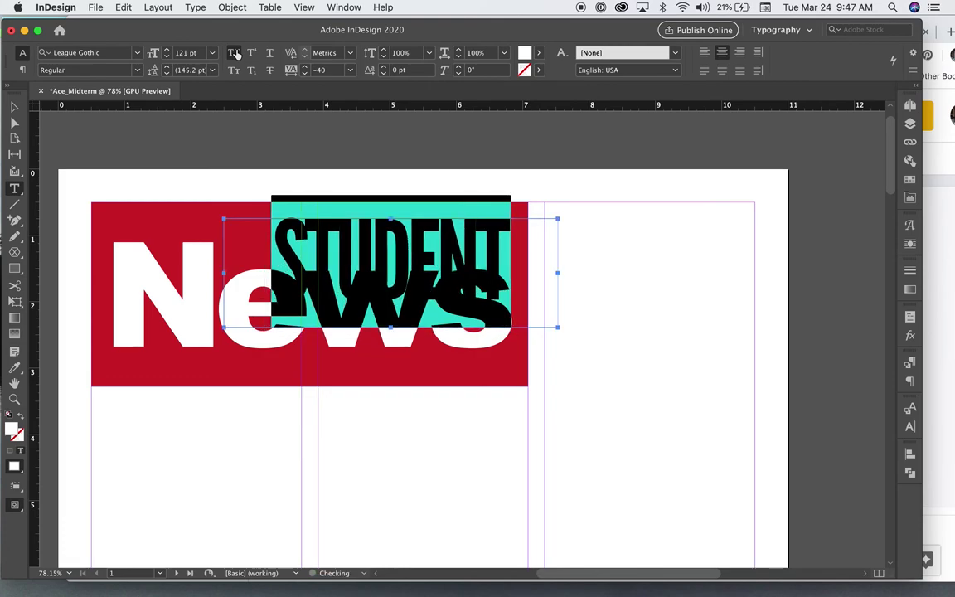
key("super+shift+comma")
key("super+shift+comma")
key("super+shift+comma")
key("super+shift+comma")
key("super+shift+comma")
key("super+shift+comma")
key("super+shift+comma")
key("super+shift+comma")
key("super+shift+comma")
key("super+shift+comma")
key("super+shift+comma")
key("super+shift+comma")
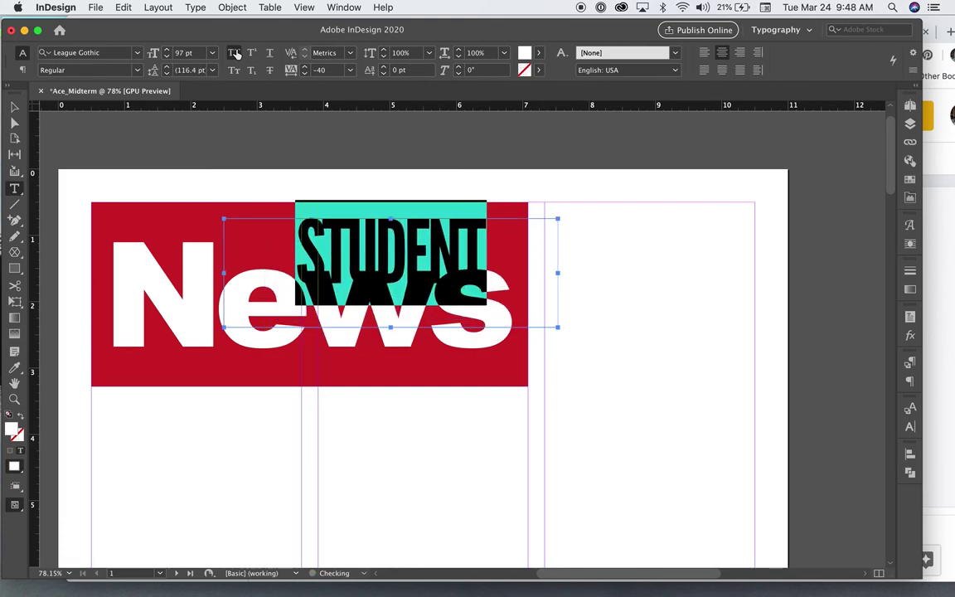
key("super+shift+comma")
key("super+shift+comma")
key("super+shift+comma")
key("super+shift+comma")
key("super+shift+comma")
key("super+shift+comma")
key("super+shift+comma")
key("super+shift+comma")
key("super+shift+comma")
key("super+shift+comma")
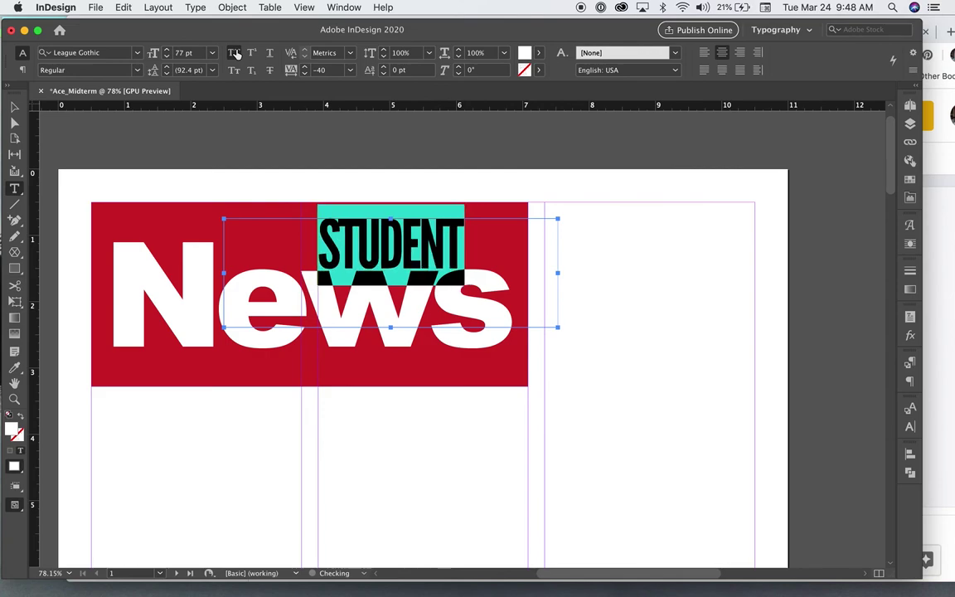
key("super+shift+comma")
key("super+shift+comma")
key("super+shift+comma")
key("super+shift+comma")
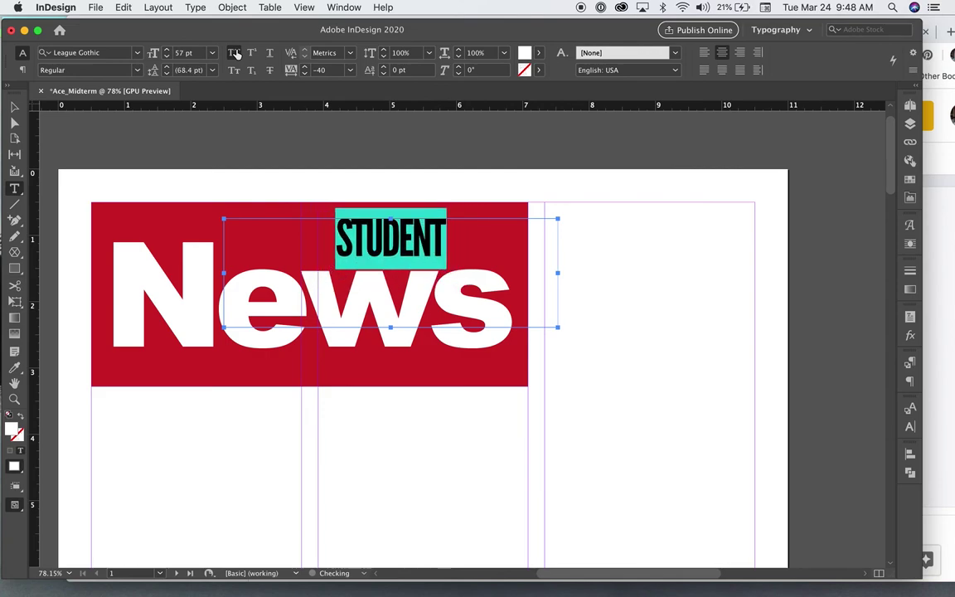
Set STUDENT in Arial Black and reduce it to 45 pt.
left_click(104, 52)
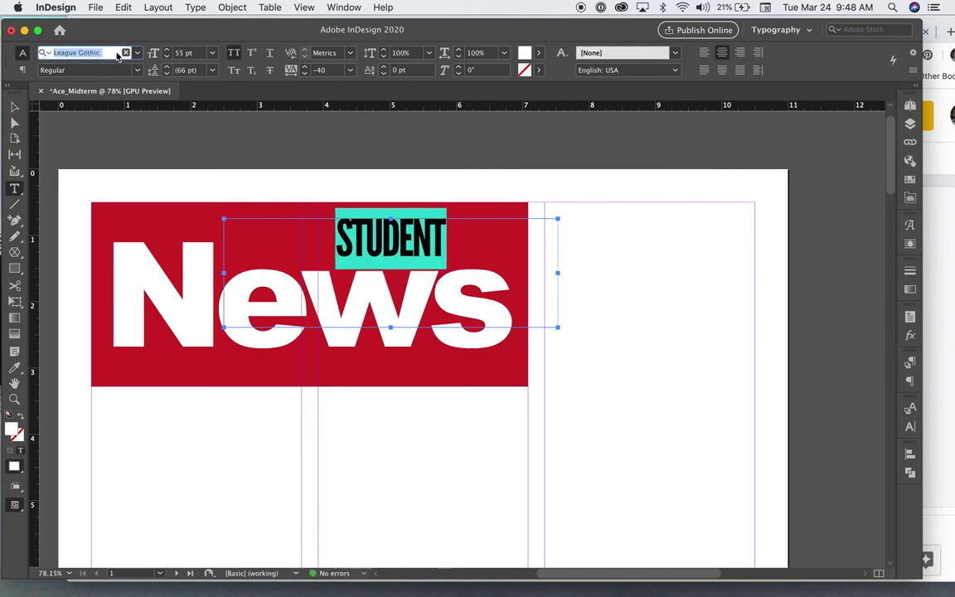
type("Arial Blac")
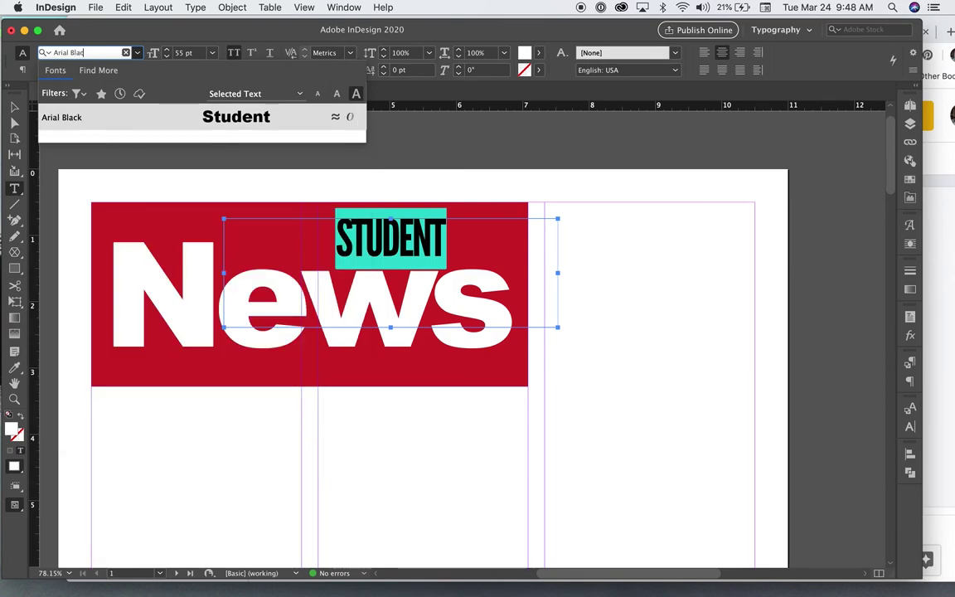
key("Return")
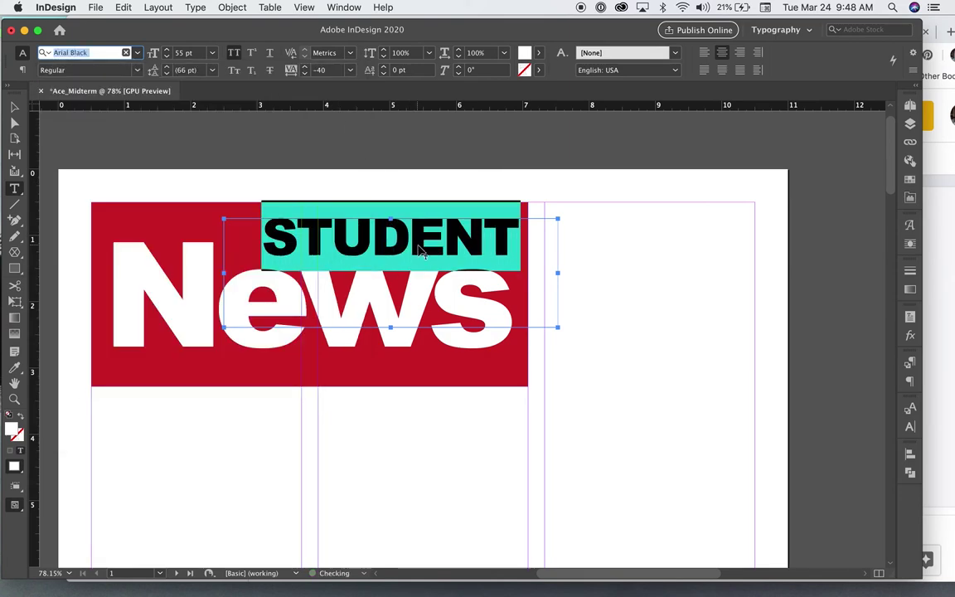
key("super+shift+comma")
key("super+shift+comma")
key("super+shift+comma")
key("super+shift+comma")
key("super+shift+comma")
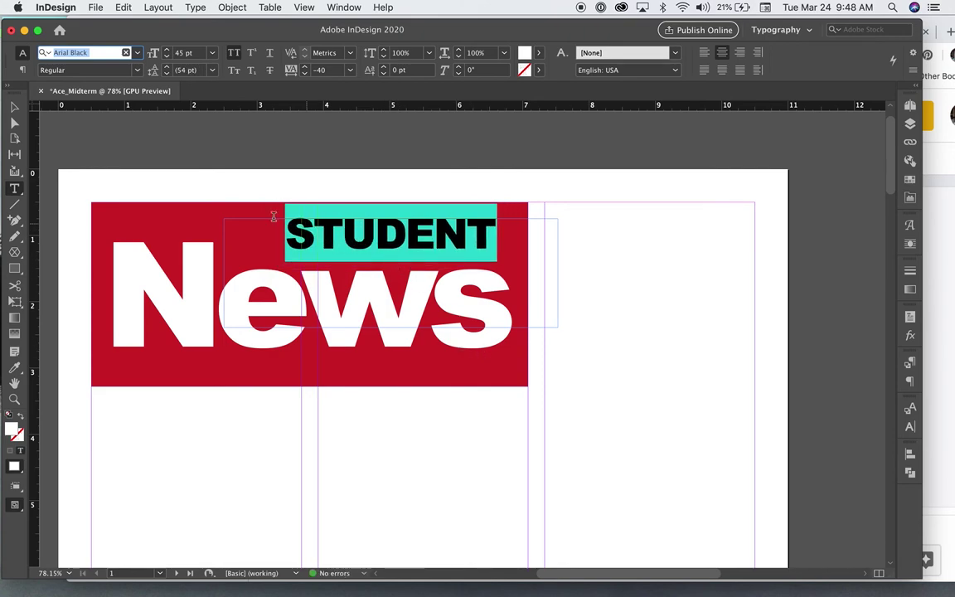
key("Escape")
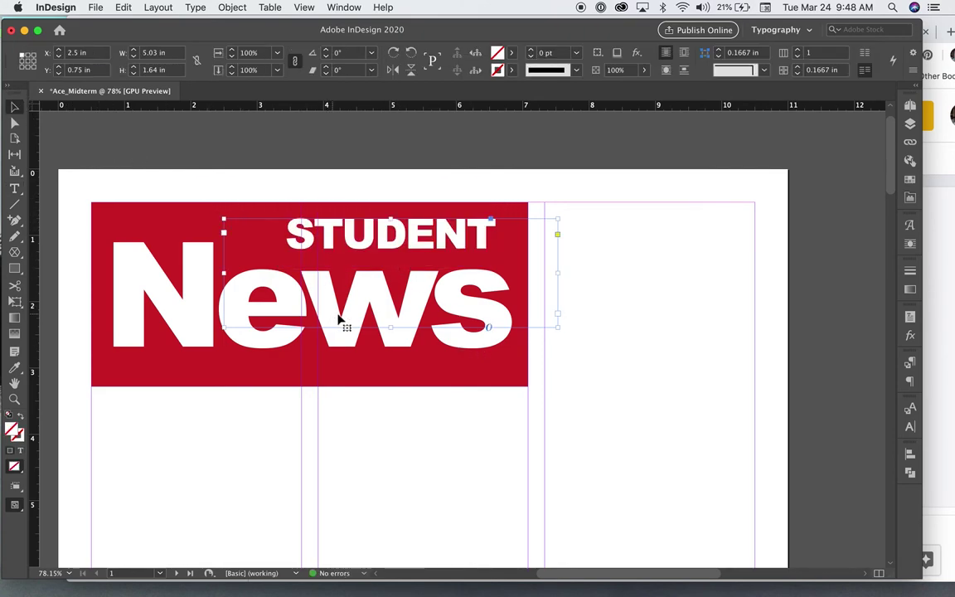
Resize the STUDENT frame to fit closely around its word.
left_click_drag(391, 327, 390, 271)
left_click_drag(431, 242, 420, 241)
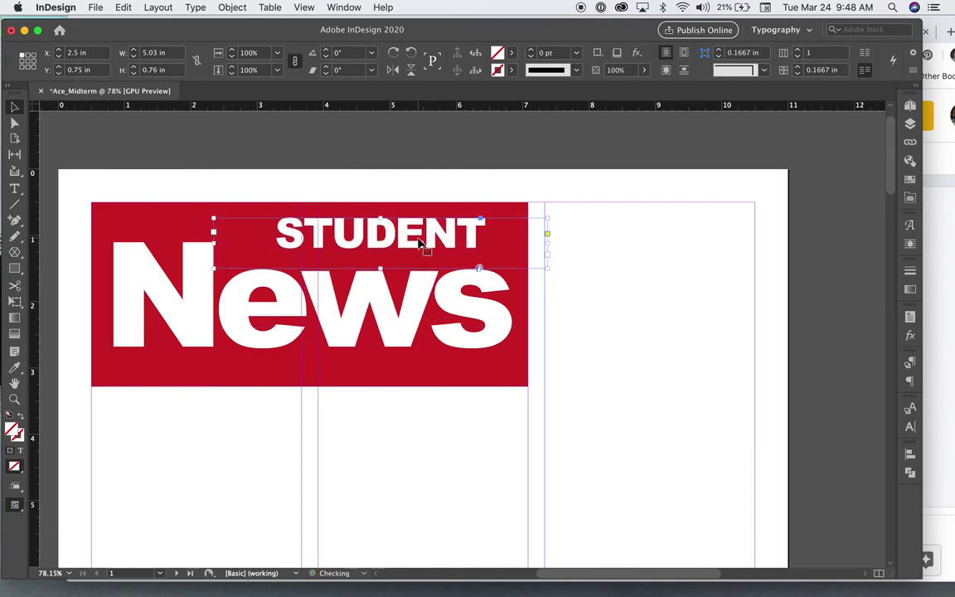
left_click_drag(547, 219, 515, 229)
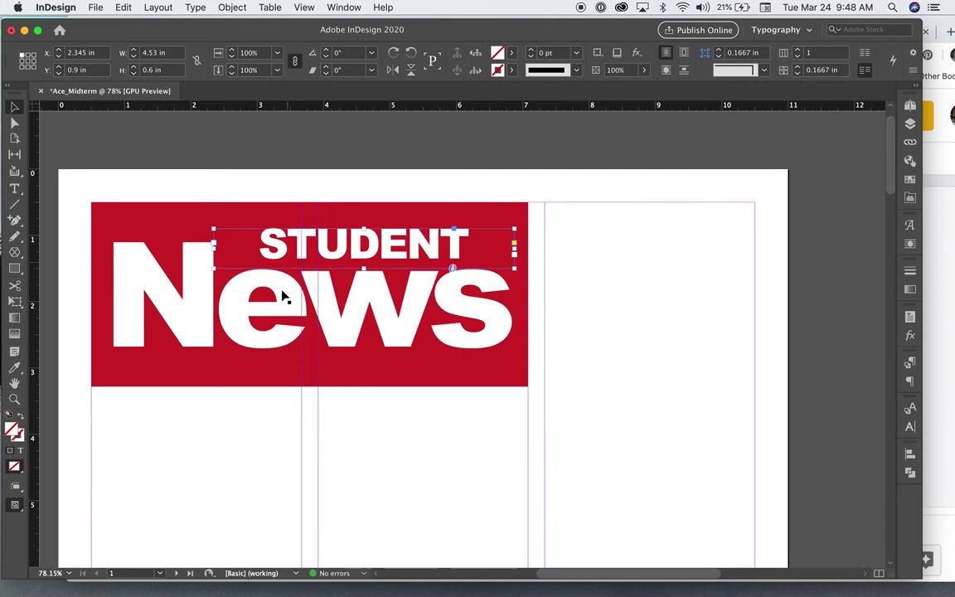
Enlarge the N of News to 178 pt and tighten its tracking to -110.
key("t")
left_click(110, 300)
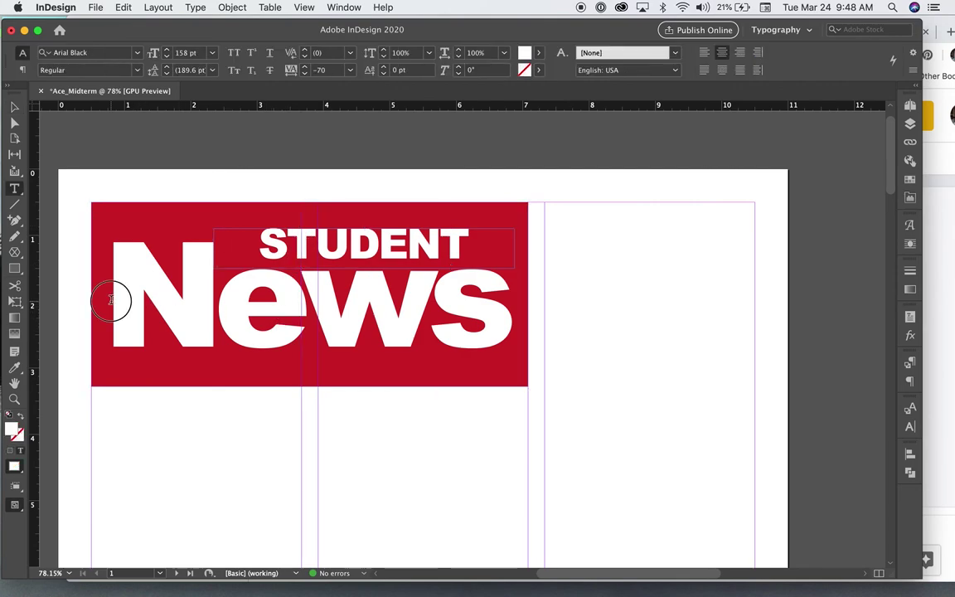
left_click_drag(110, 300, 170, 305)
key("super+shift+period")
key("super+shift+period")
key("super+shift+period")
key("super+shift+period")
key("super+shift+period")
key("super+shift+period")
key("super+shift+period")
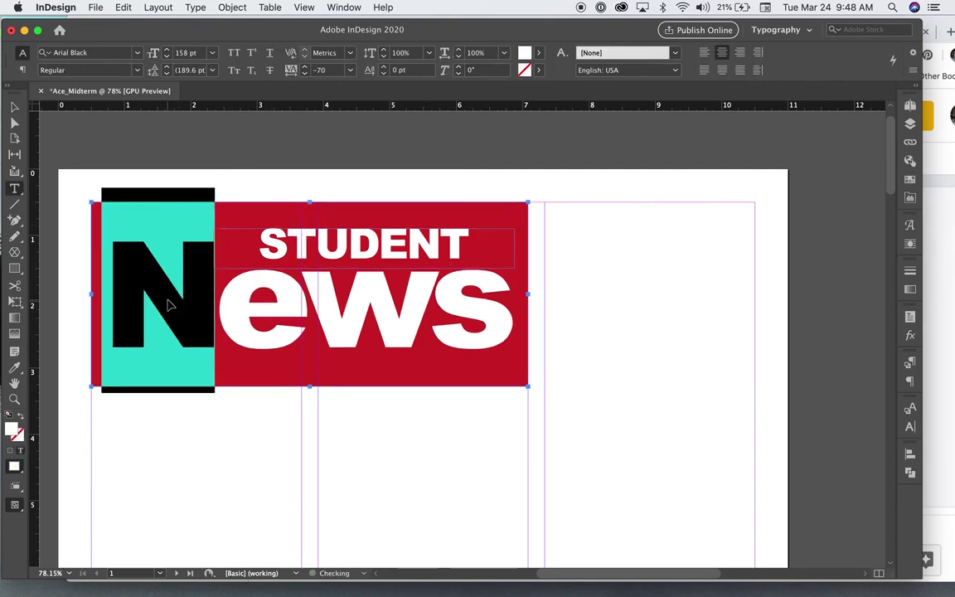
key("super+shift+period")
key("super+shift+period")
key("super+shift+period")
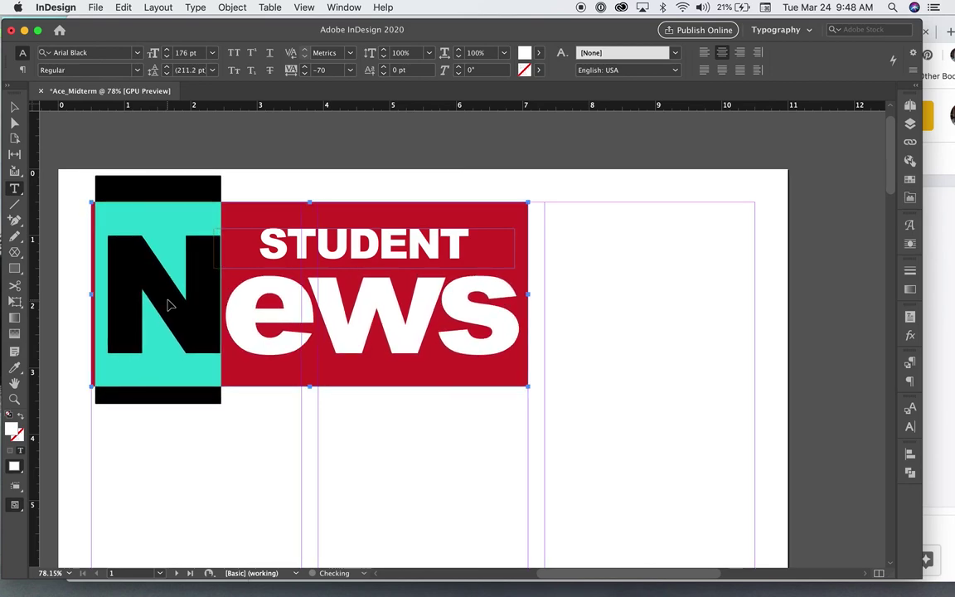
left_click(304, 74)
left_click(304, 74)
left_click(304, 74)
left_click(304, 74)
left_click(227, 283)
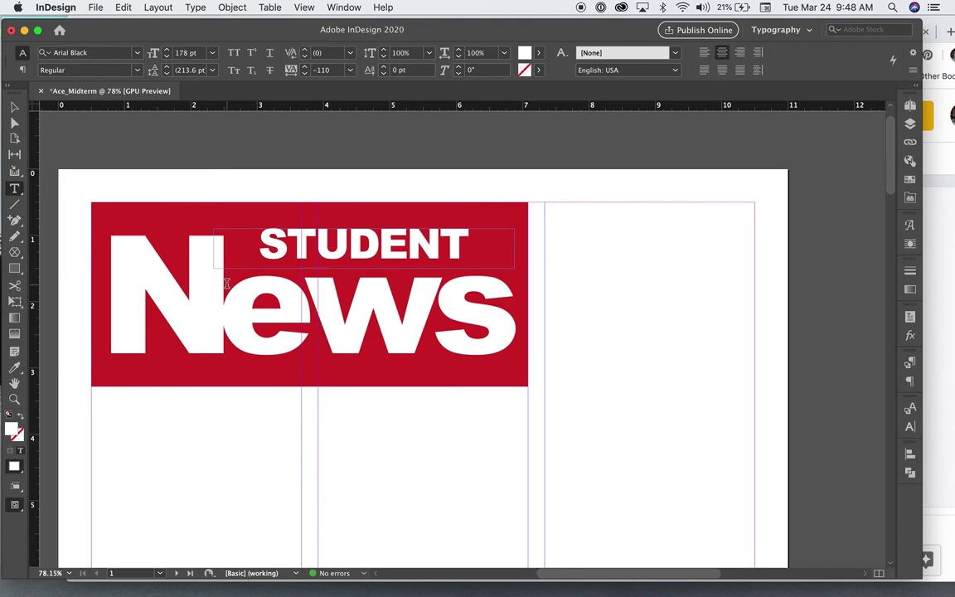
key("Escape")
Trim the STUDENT frame from the left and make it slightly taller.
left_click(317, 260)
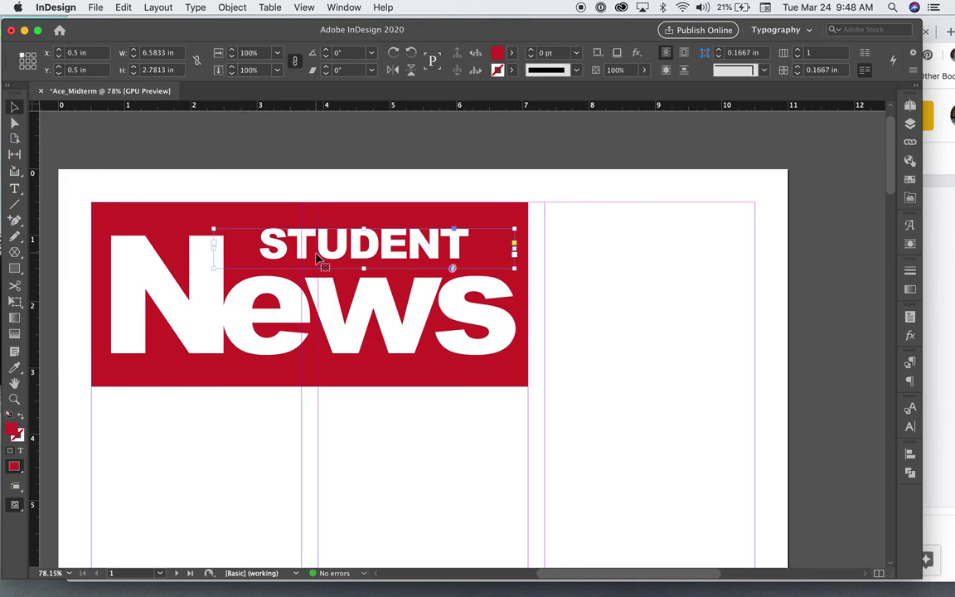
left_click_drag(214, 249, 229, 249)
left_click_drag(514, 269, 516, 274)
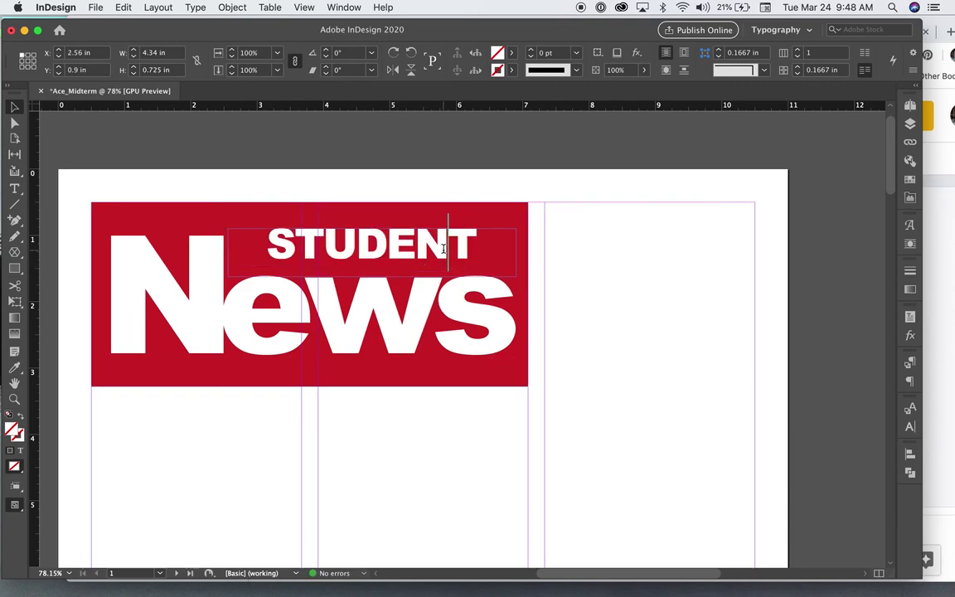
Widen the tracking of STUDENT to 220.
triple_click(440, 246)
left_click(306, 68)
left_click(306, 68)
left_click(306, 68)
left_click(305, 68)
left_click(306, 68)
left_click(305, 68)
left_click(306, 68)
left_click(306, 68)
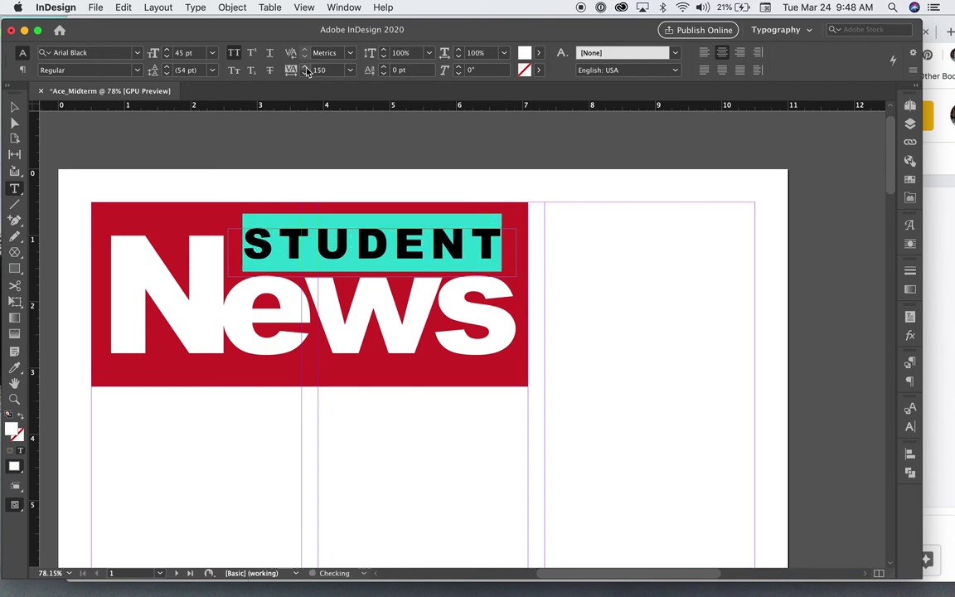
left_click(306, 68)
left_click(306, 68)
left_click(305, 68)
left_click(306, 68)
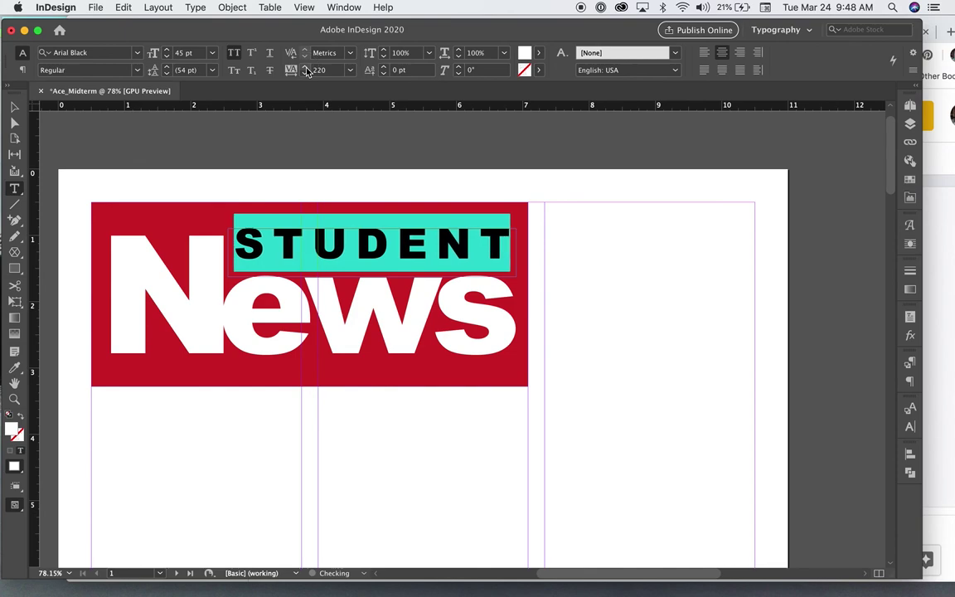
Lower the STUDENT frame's top edge to 1 in and deselect to review the masthead.
left_click(12, 108)
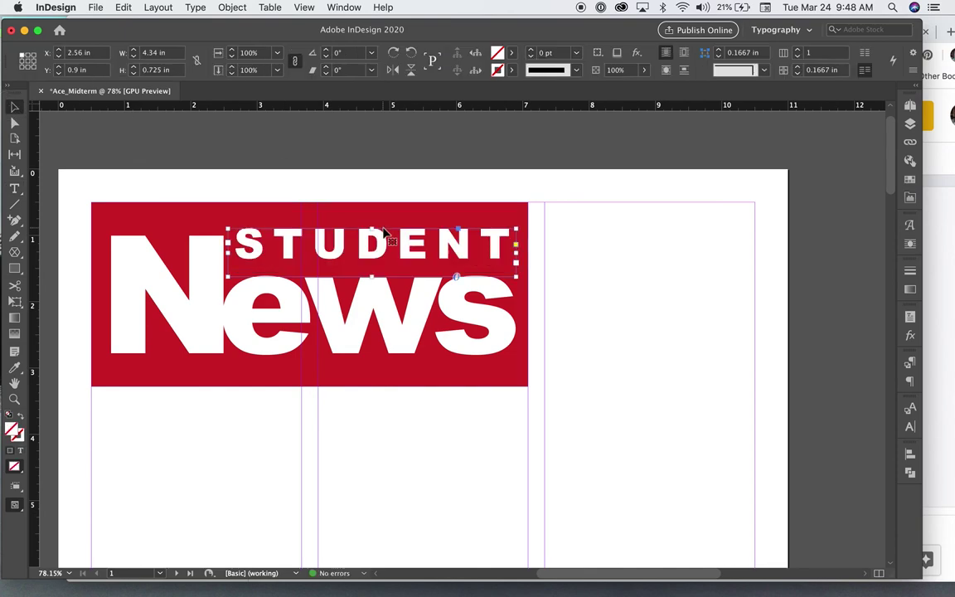
left_click_drag(372, 229, 372, 237)
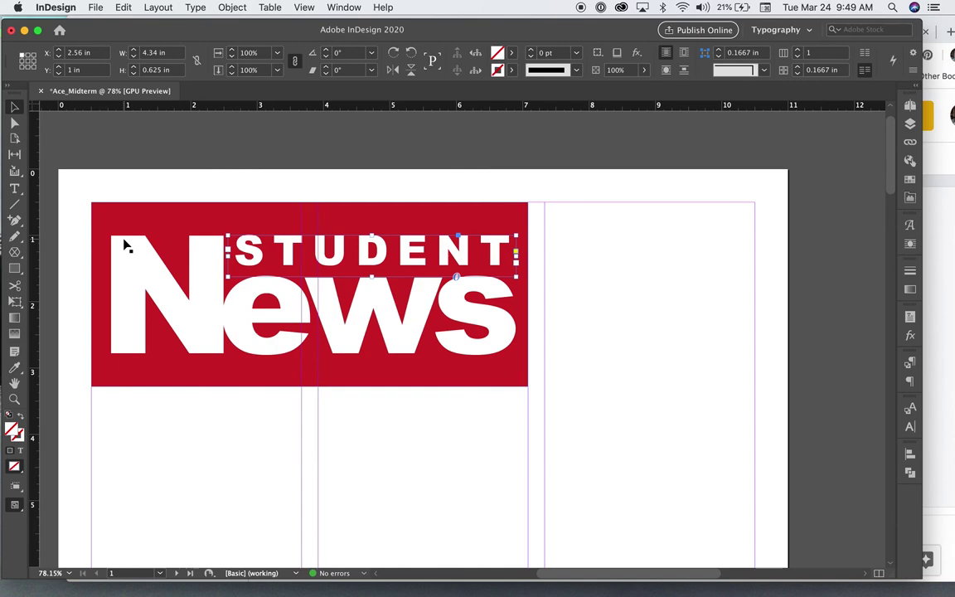
left_click(635, 283)
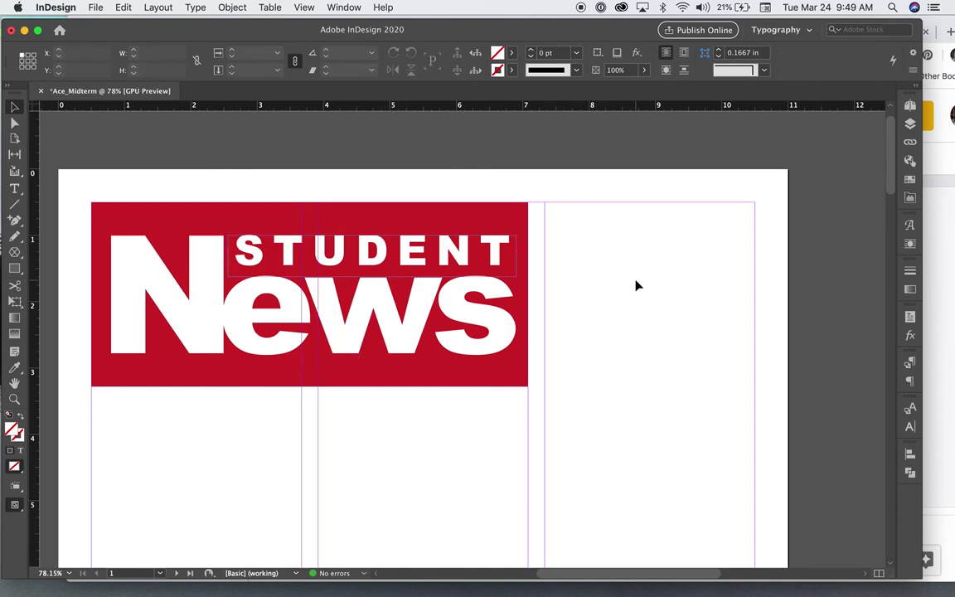